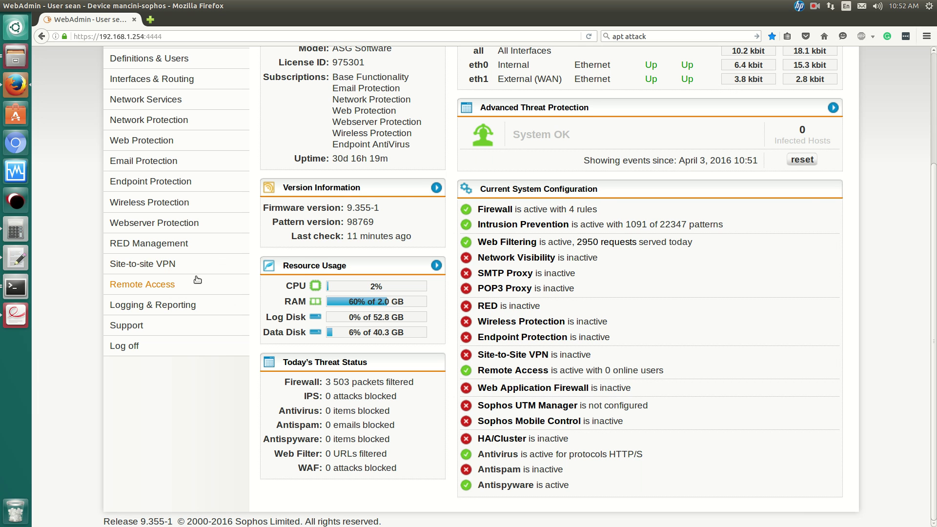
Open the PPTP settings of the Remote Access section
{"action": "left_click", "coordinate": [169, 285]}
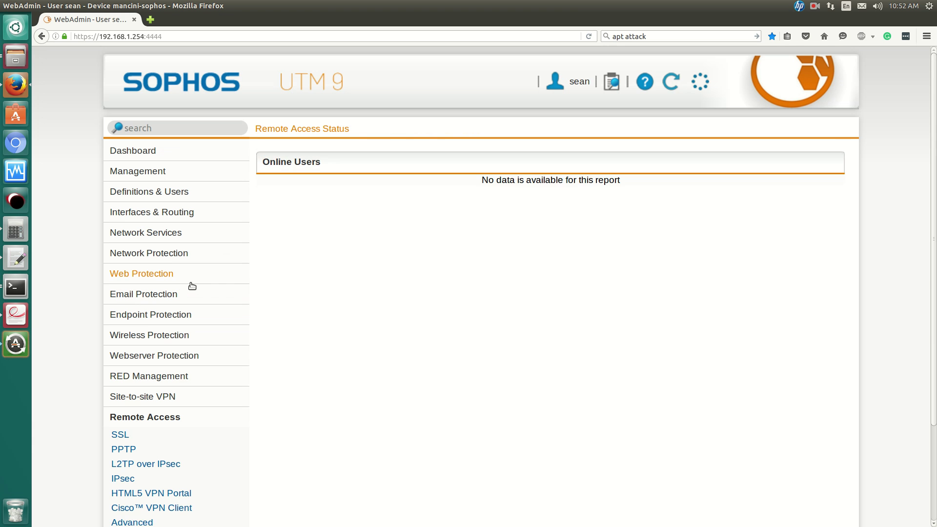
{"action": "scroll", "coordinate": [190, 290], "scroll_direction": "down", "scroll_amount": 4}
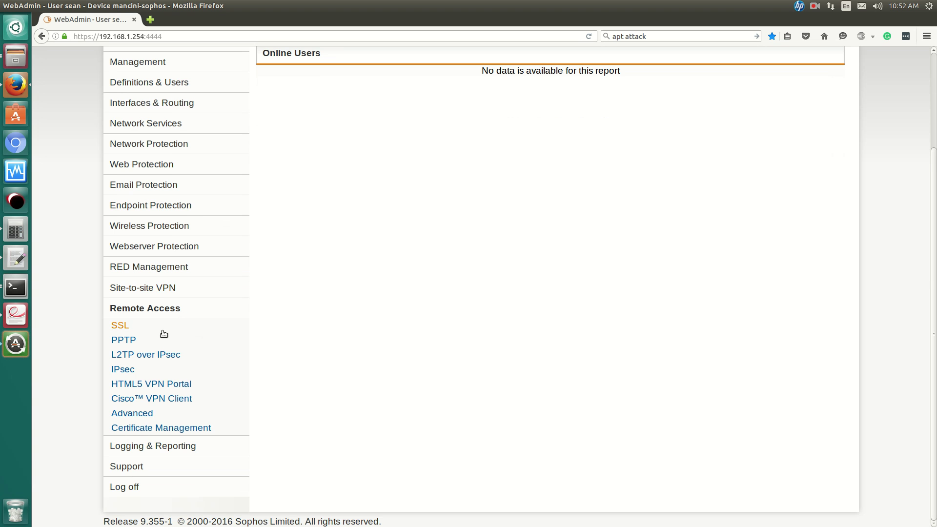
{"action": "scroll", "coordinate": [162, 333], "scroll_direction": "up", "scroll_amount": 2}
{"action": "scroll", "coordinate": [165, 336], "scroll_direction": "down", "scroll_amount": 1}
{"action": "left_click", "coordinate": [119, 326]}
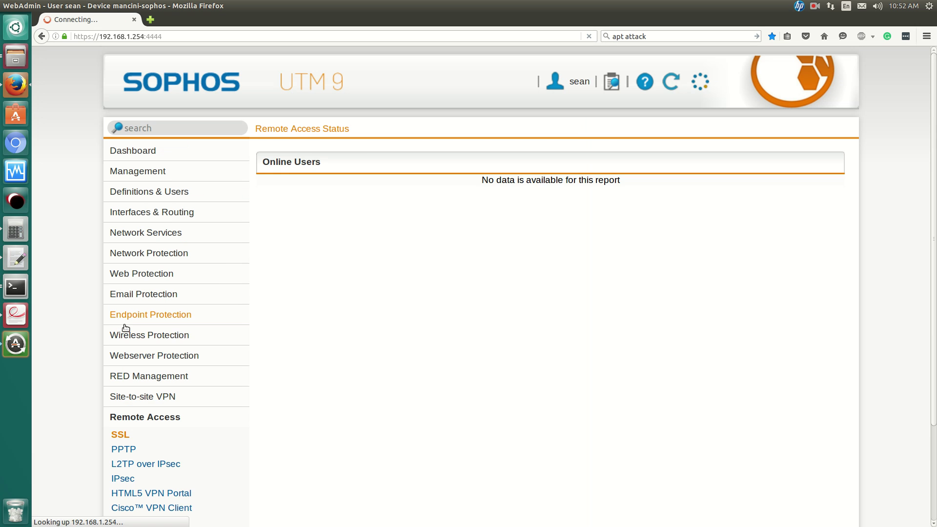
{"action": "left_click", "coordinate": [123, 403]}
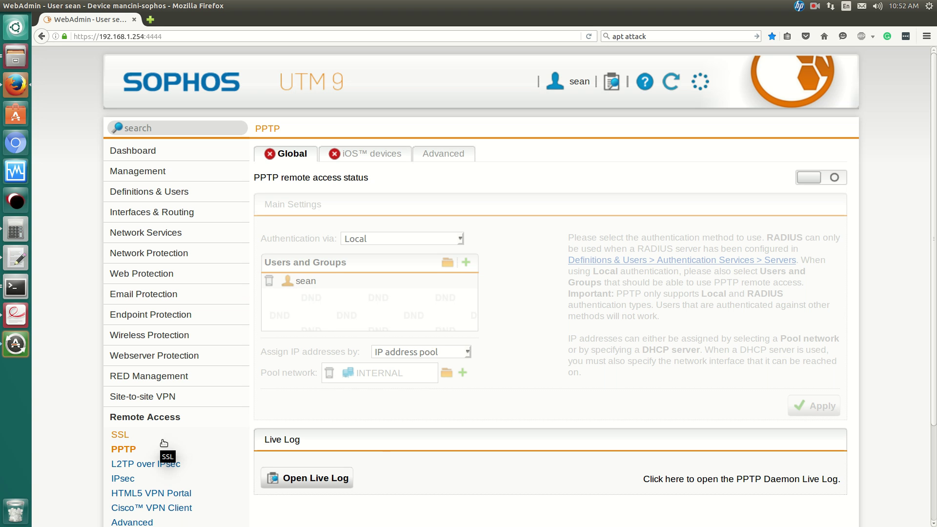
{"action": "scroll", "coordinate": [157, 441], "scroll_direction": "down", "scroll_amount": 2}
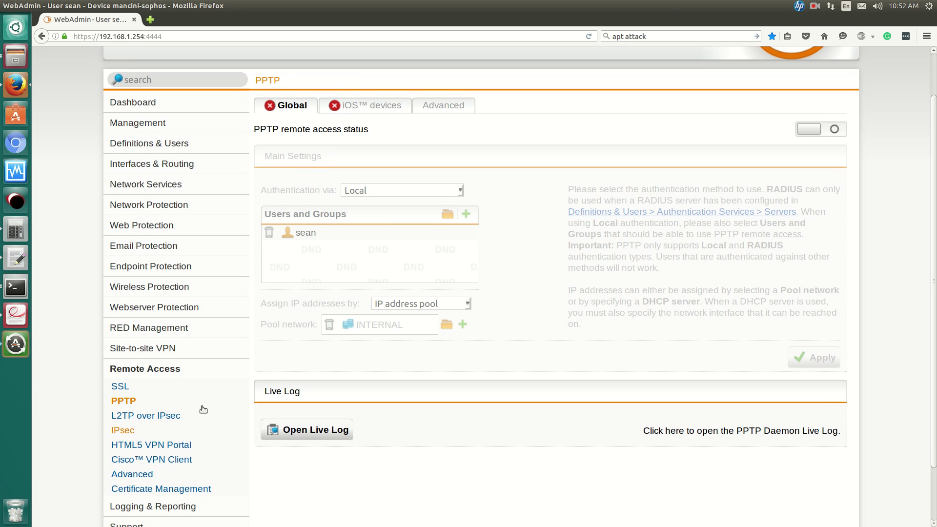
{"action": "scroll", "coordinate": [191, 387], "scroll_direction": "up", "scroll_amount": 2}
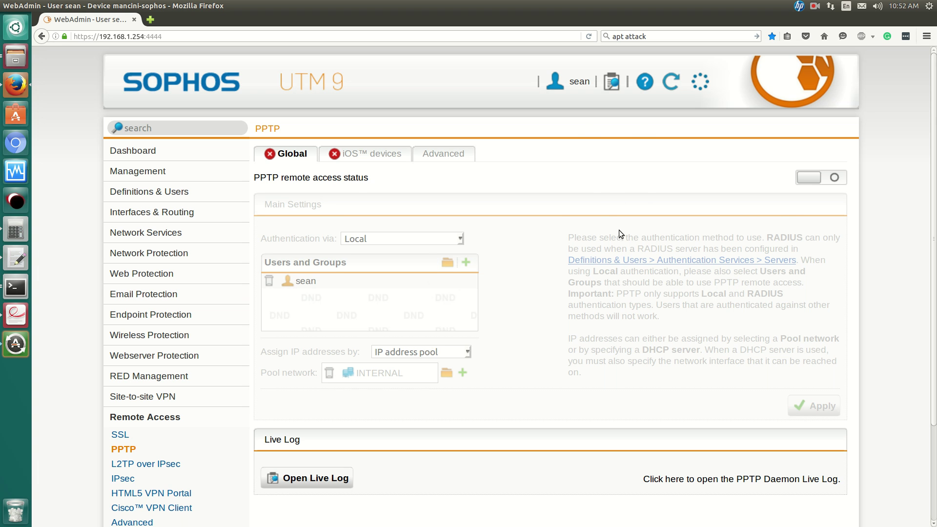
Enable PPTP remote access and select Local as the authentication method
{"action": "left_click", "coordinate": [831, 177]}
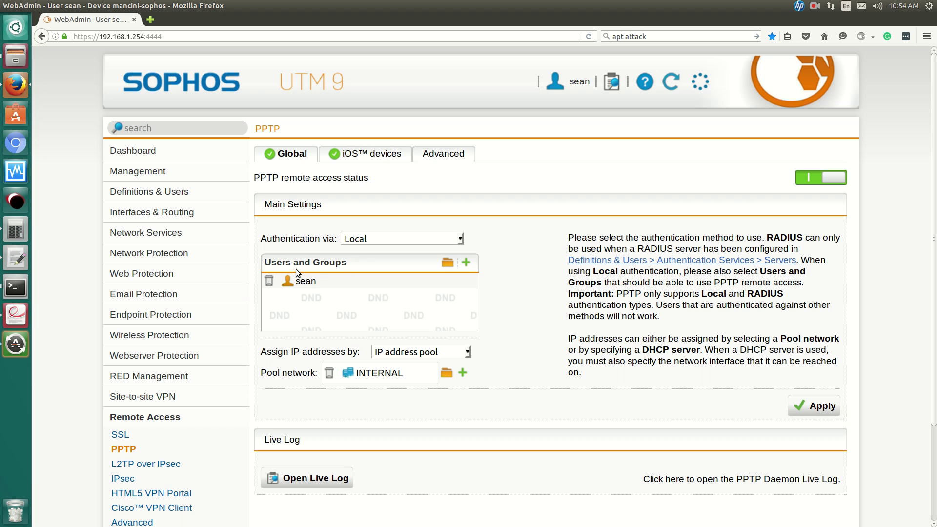
{"action": "left_click", "coordinate": [368, 238]}
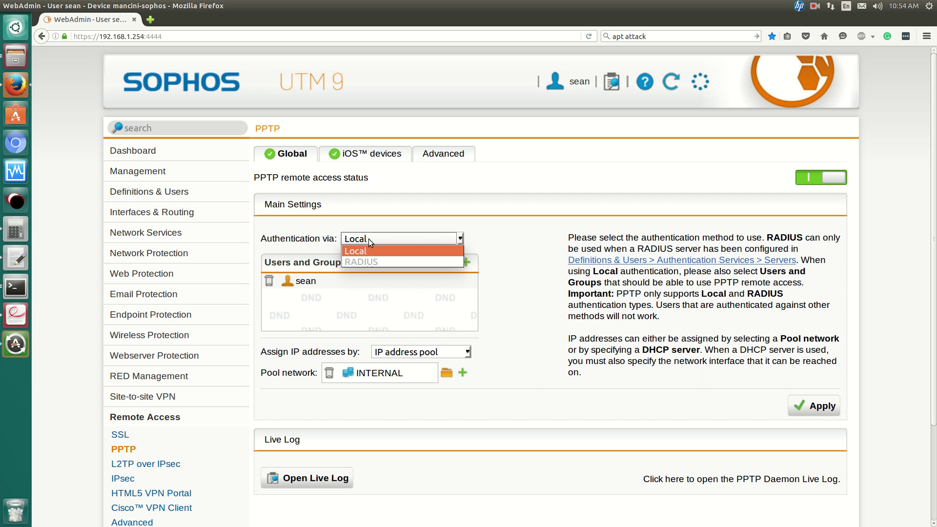
{"action": "left_click", "coordinate": [399, 208]}
{"action": "left_click", "coordinate": [404, 237]}
{"action": "left_click", "coordinate": [397, 250]}
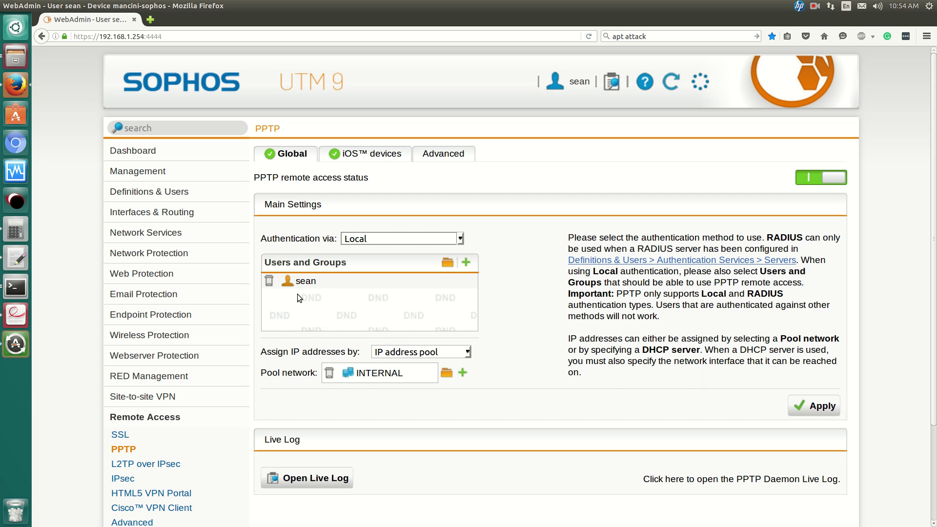
Examine the users and groups available for PPTP remote access, and close the list
{"action": "mouse_move", "coordinate": [299, 282]}
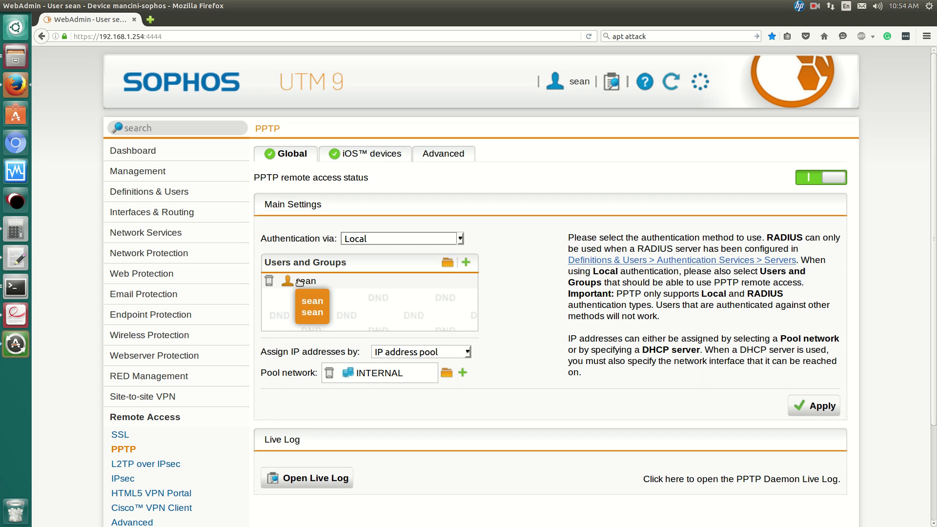
{"action": "left_click", "coordinate": [447, 263]}
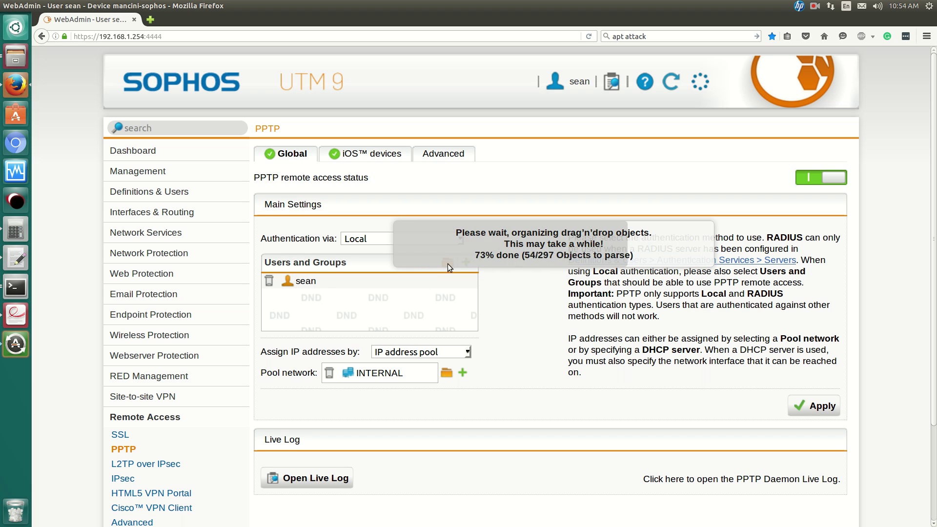
{"action": "mouse_move", "coordinate": [151, 231]}
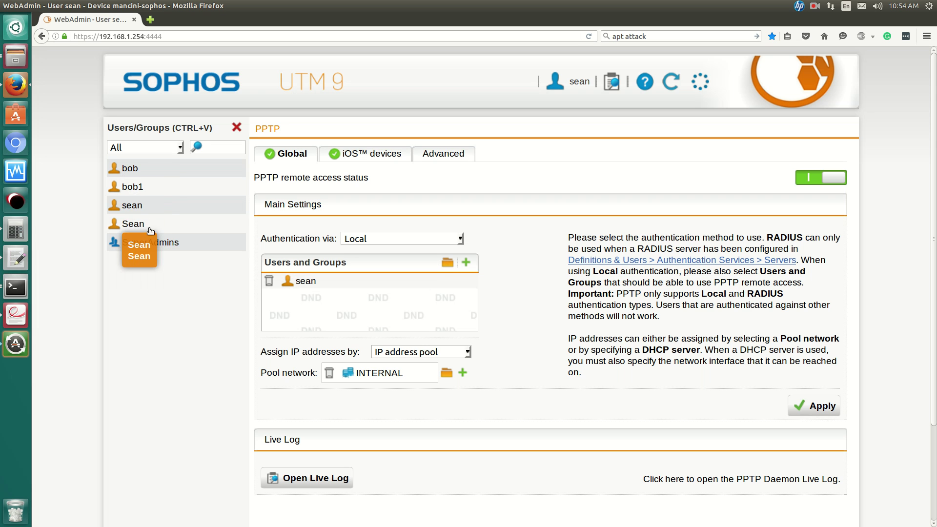
{"action": "mouse_move", "coordinate": [152, 207]}
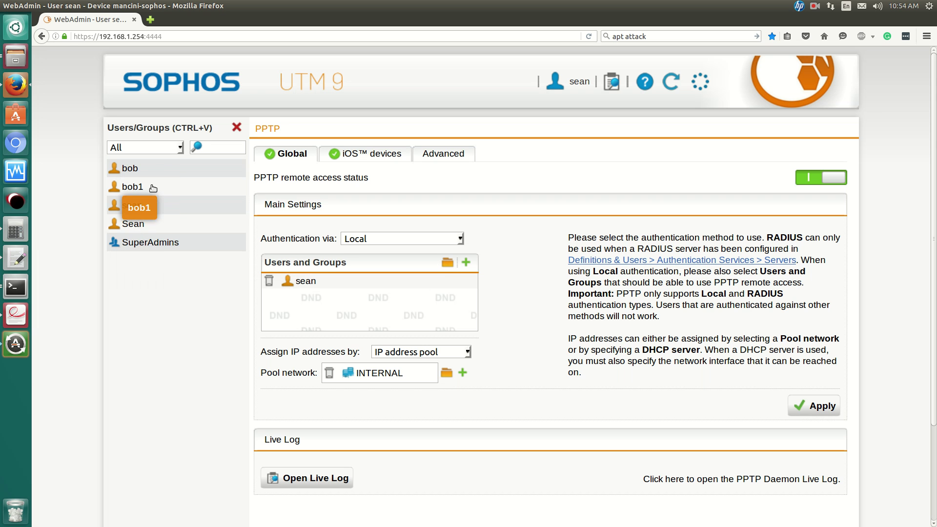
{"action": "mouse_move", "coordinate": [153, 249]}
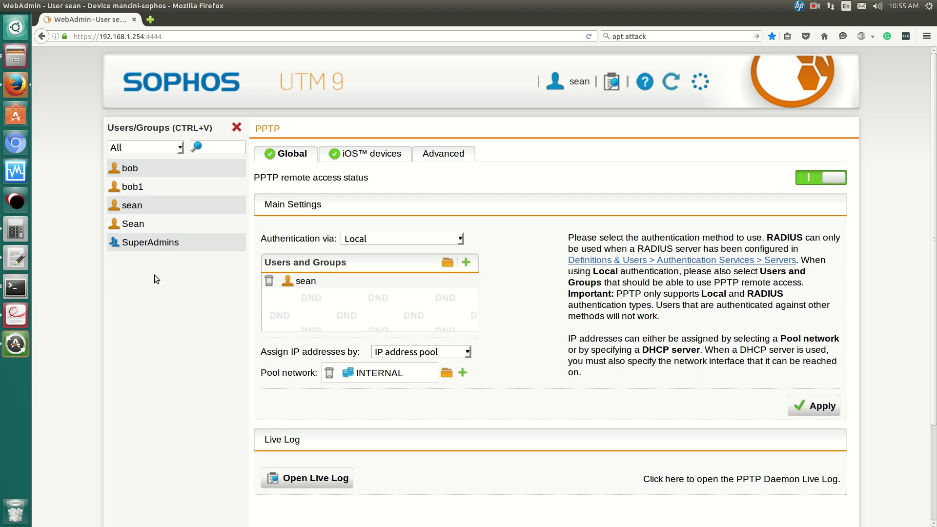
{"action": "left_click_drag", "start_coordinate": [149, 243], "coordinate": [54, 241]}
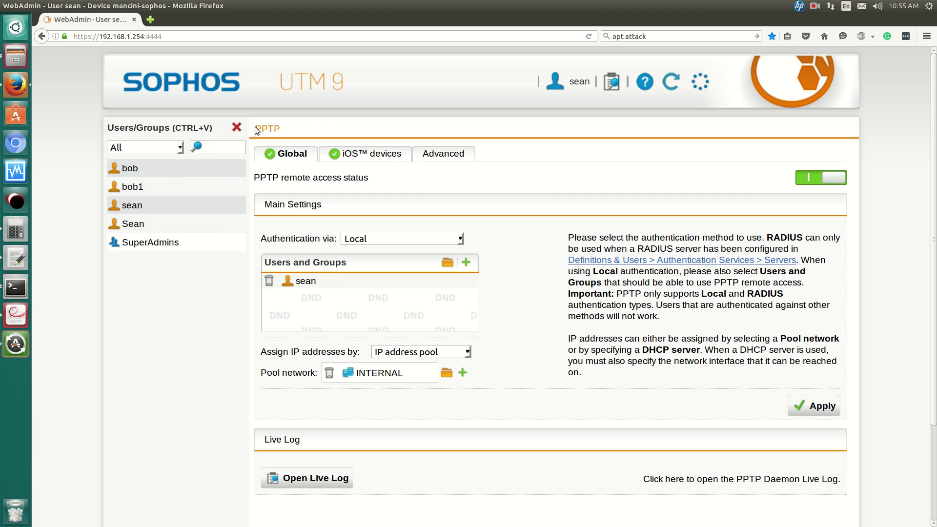
{"action": "left_click", "coordinate": [237, 127]}
Switch the IP address assignment to DHCP server and back to IP address pool
{"action": "scroll", "coordinate": [382, 294], "scroll_direction": "down", "scroll_amount": 3}
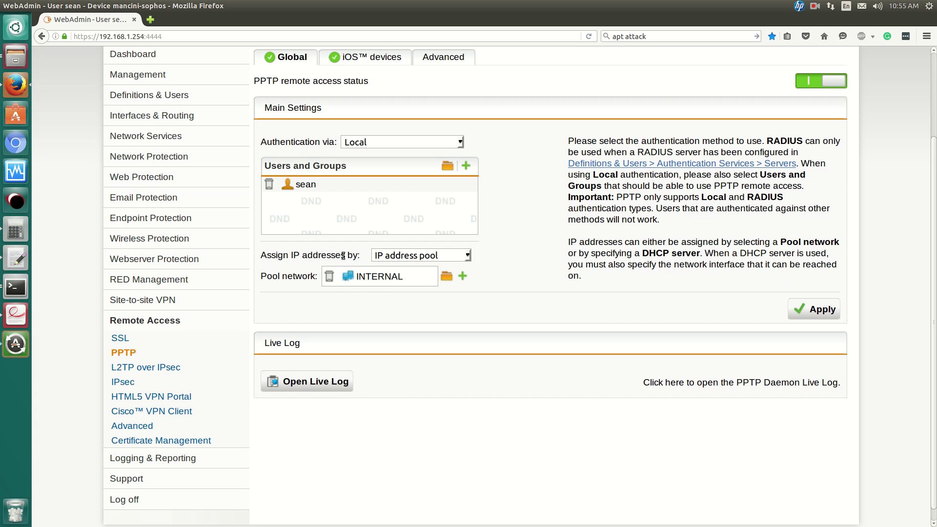
{"action": "left_click", "coordinate": [434, 255]}
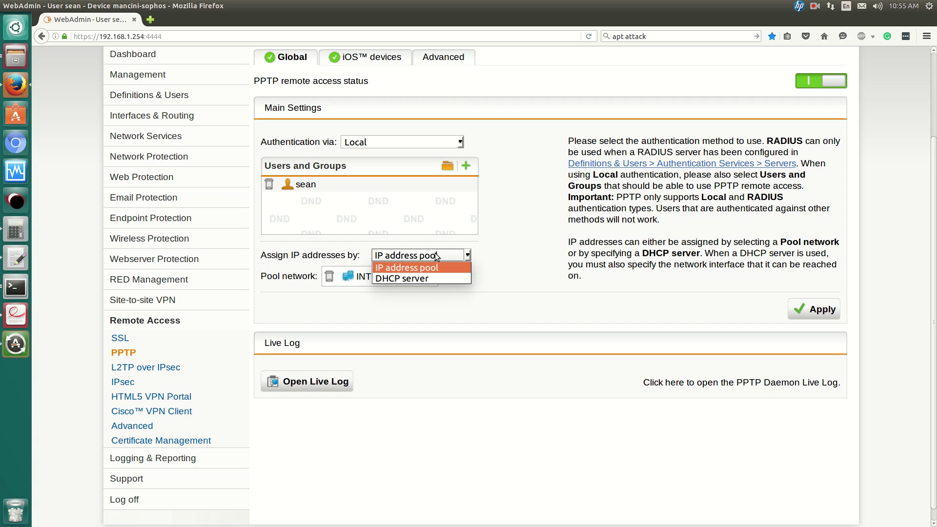
{"action": "left_click", "coordinate": [446, 277]}
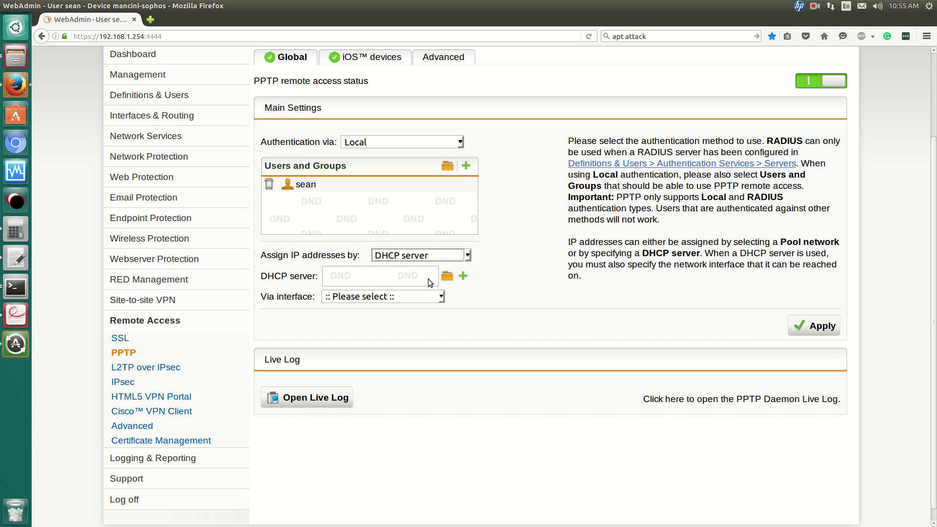
{"action": "left_click", "coordinate": [443, 254]}
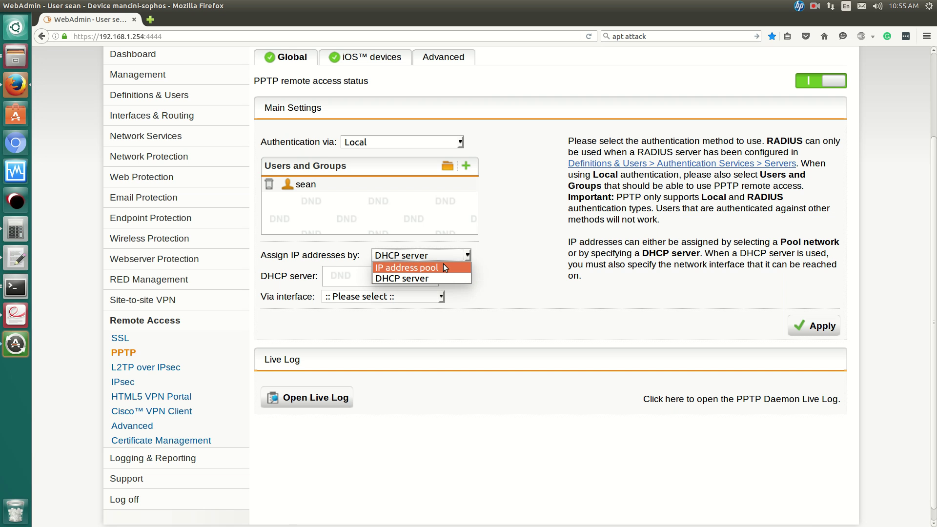
{"action": "left_click", "coordinate": [443, 268]}
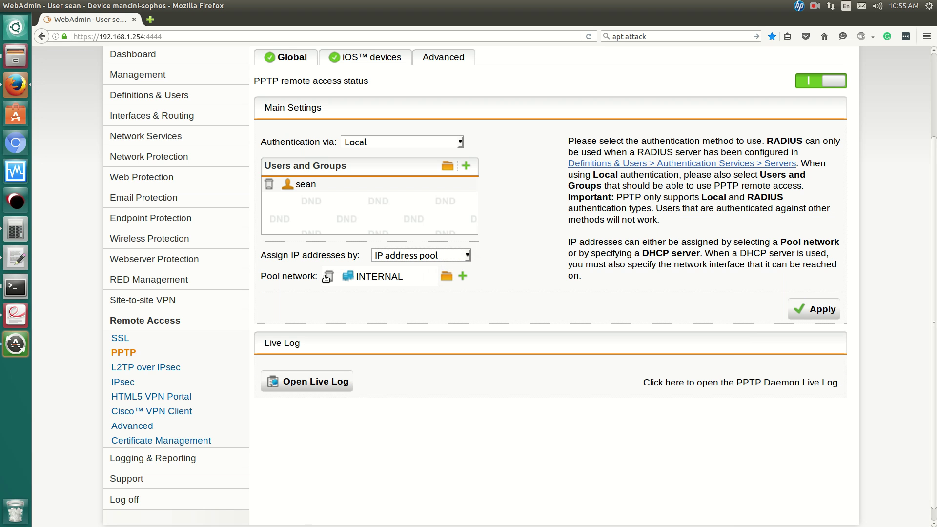
Examine the network objects available for the PPTP pool network, and close the list
{"action": "left_click", "coordinate": [446, 277]}
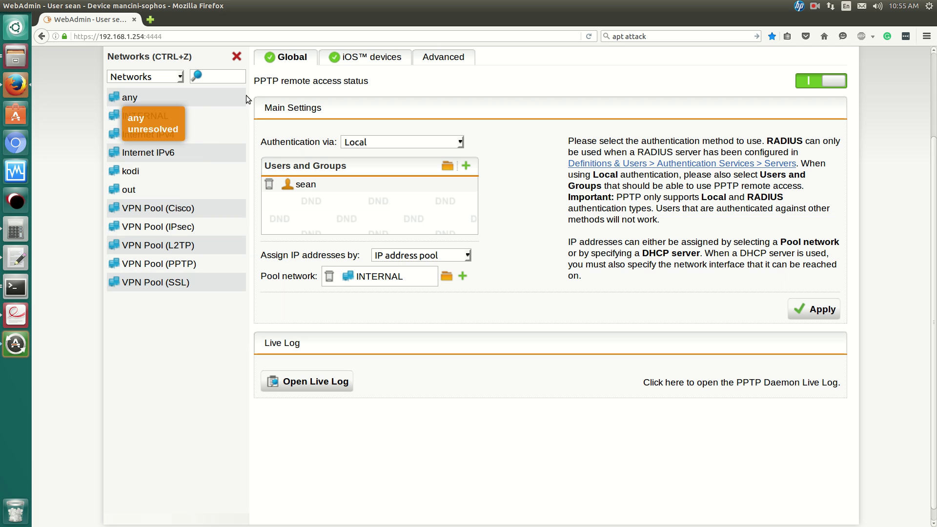
{"action": "left_click", "coordinate": [236, 56]}
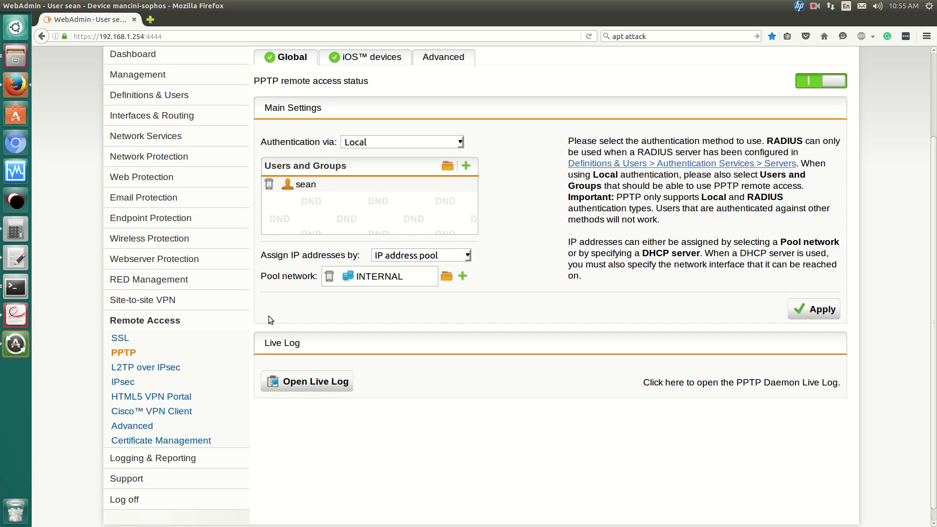
{"action": "scroll", "coordinate": [263, 317], "scroll_direction": "up", "scroll_amount": 3}
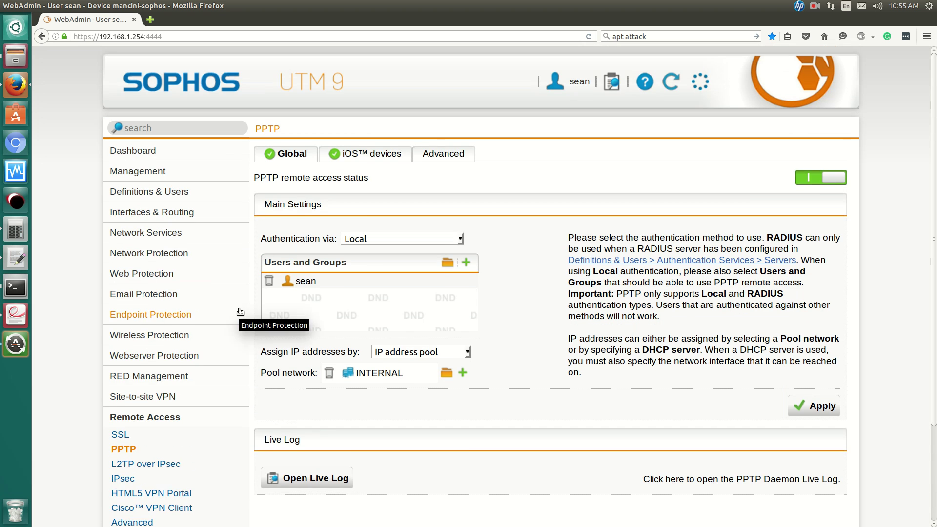
Set the PPTP pool network to VPN Pool (PPTP)
{"action": "scroll", "coordinate": [240, 312], "scroll_direction": "down", "scroll_amount": 2}
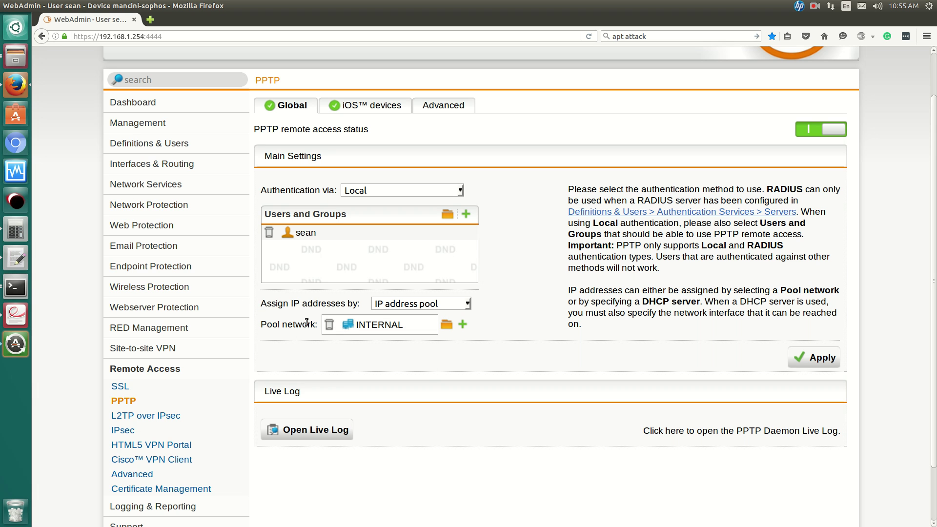
{"action": "mouse_move", "coordinate": [350, 327]}
{"action": "left_click", "coordinate": [446, 325]}
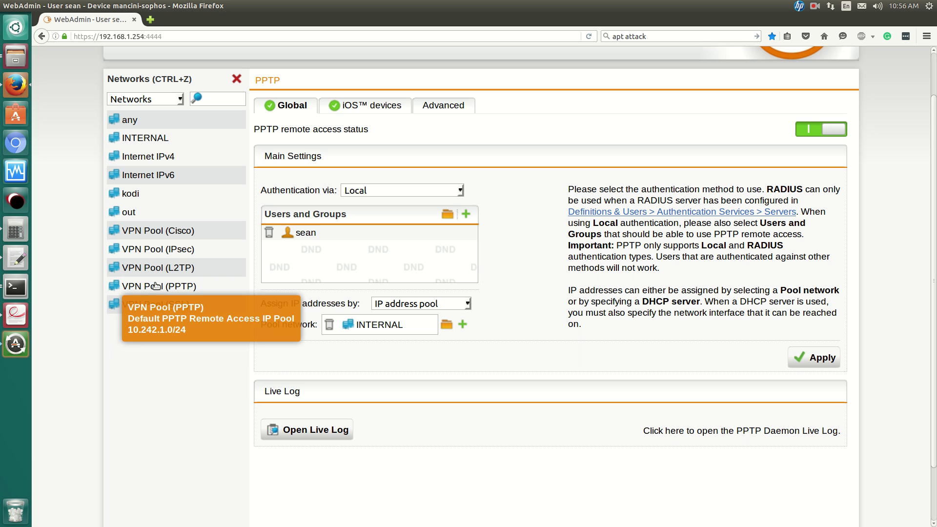
{"action": "left_click_drag", "start_coordinate": [152, 286], "coordinate": [348, 325]}
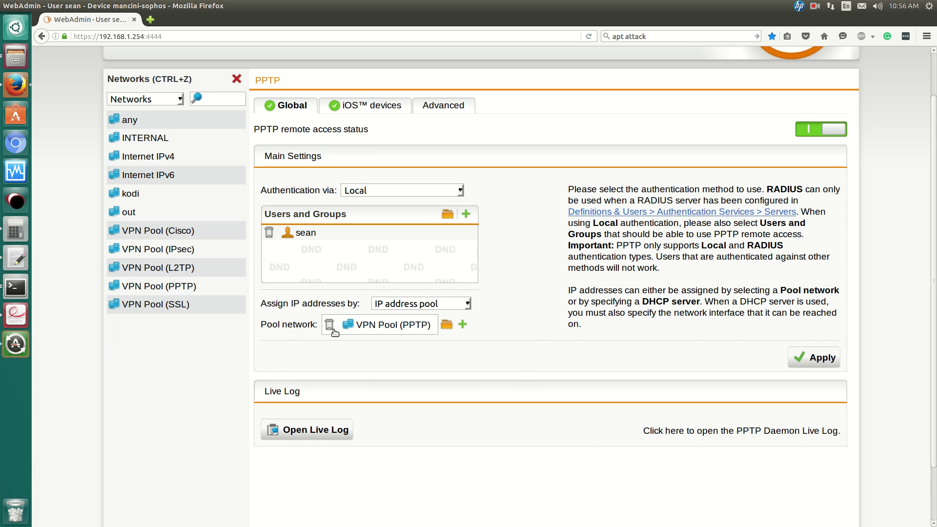
Examine the form for adding a network definition, including its advanced options, and cancel it
{"action": "left_click", "coordinate": [462, 325]}
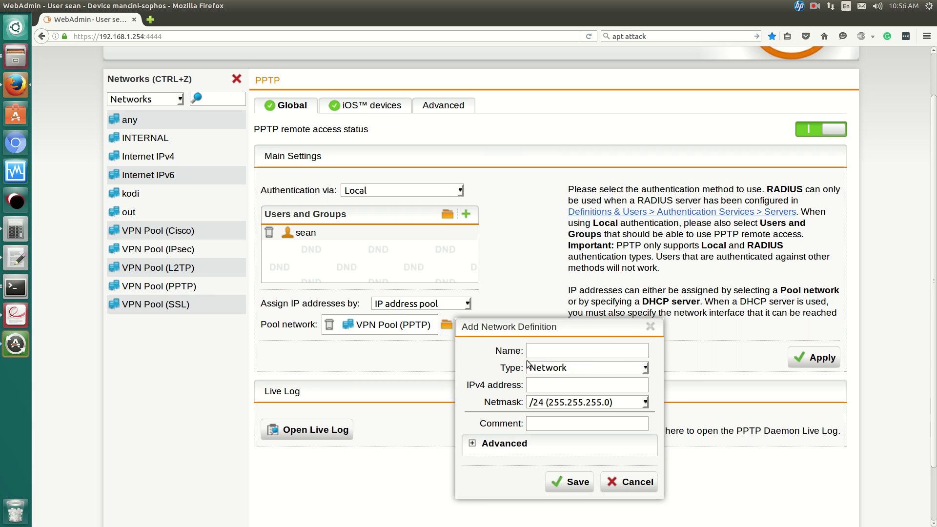
{"action": "left_click", "coordinate": [542, 427]}
{"action": "left_click", "coordinate": [485, 450]}
{"action": "scroll", "coordinate": [531, 381], "scroll_direction": "down", "scroll_amount": 2}
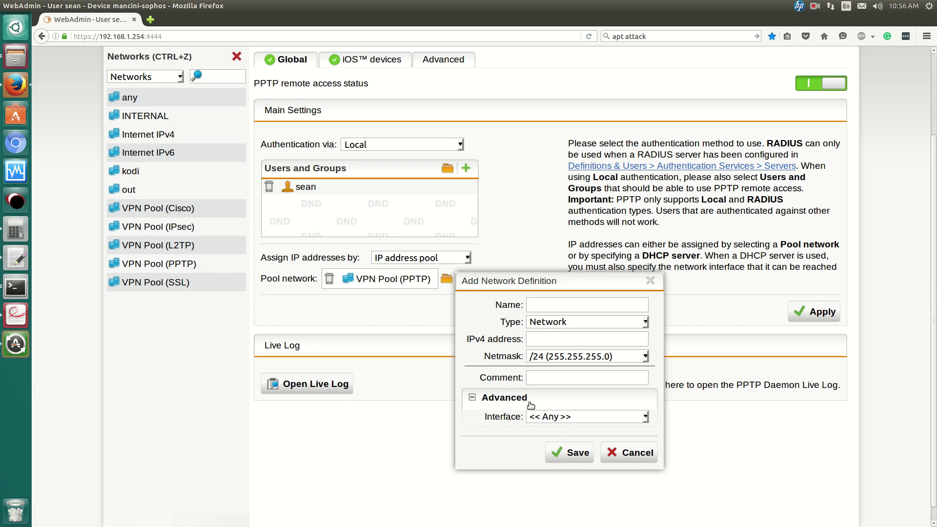
{"action": "left_click", "coordinate": [627, 451]}
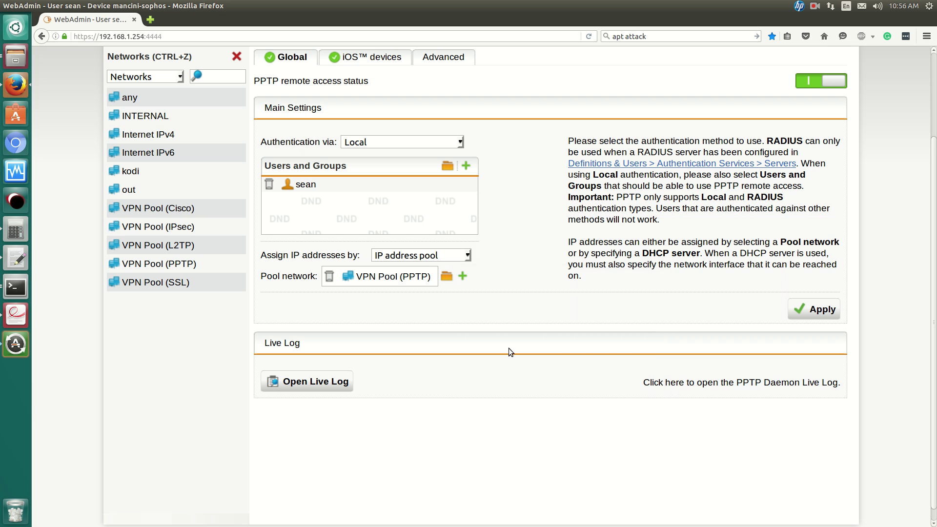
Replace the PPTP pool network with INTERNAL, apply the main settings and close the network list
{"action": "left_click", "coordinate": [329, 276]}
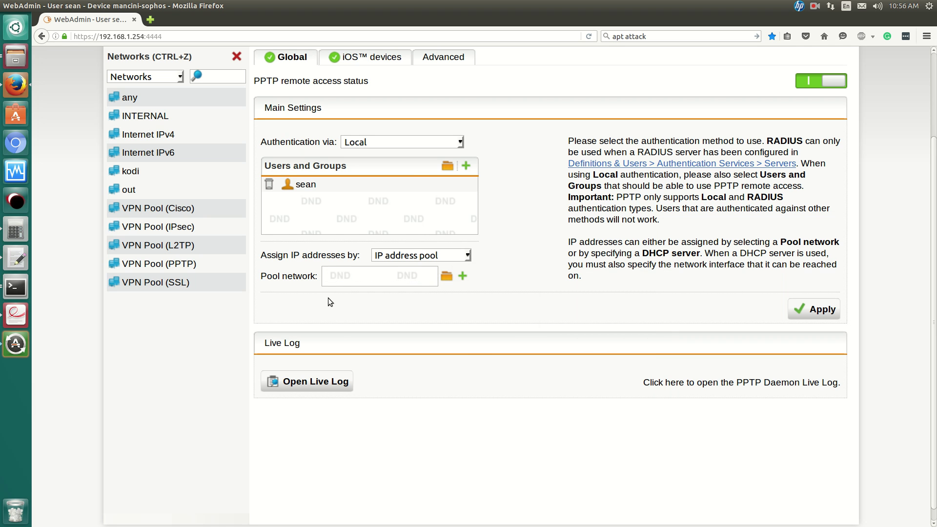
{"action": "left_click_drag", "start_coordinate": [146, 116], "coordinate": [324, 287]}
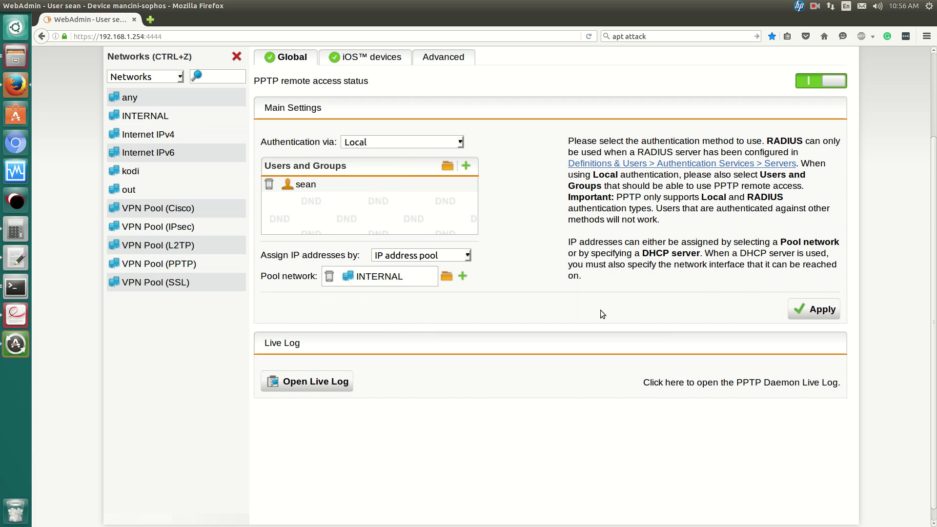
{"action": "left_click", "coordinate": [818, 313]}
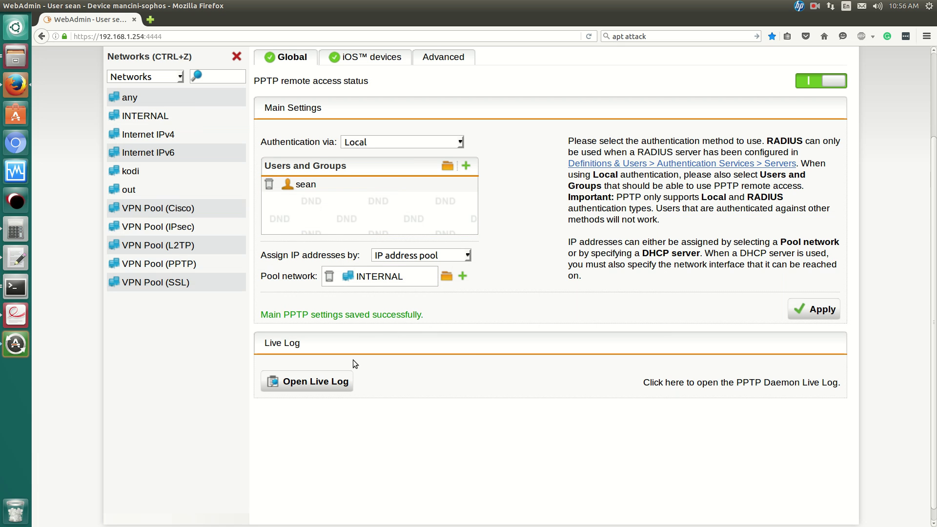
{"action": "scroll", "coordinate": [353, 359], "scroll_direction": "up", "scroll_amount": 2}
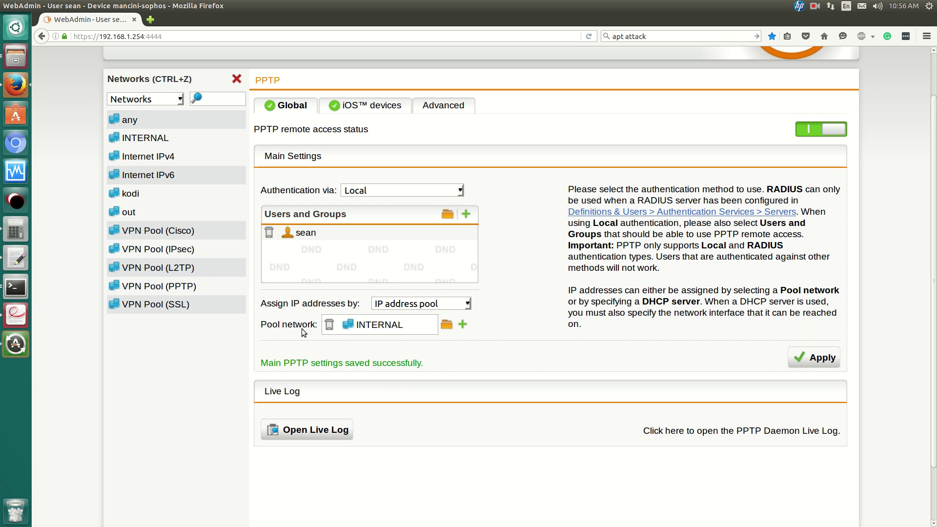
{"action": "left_click", "coordinate": [237, 79]}
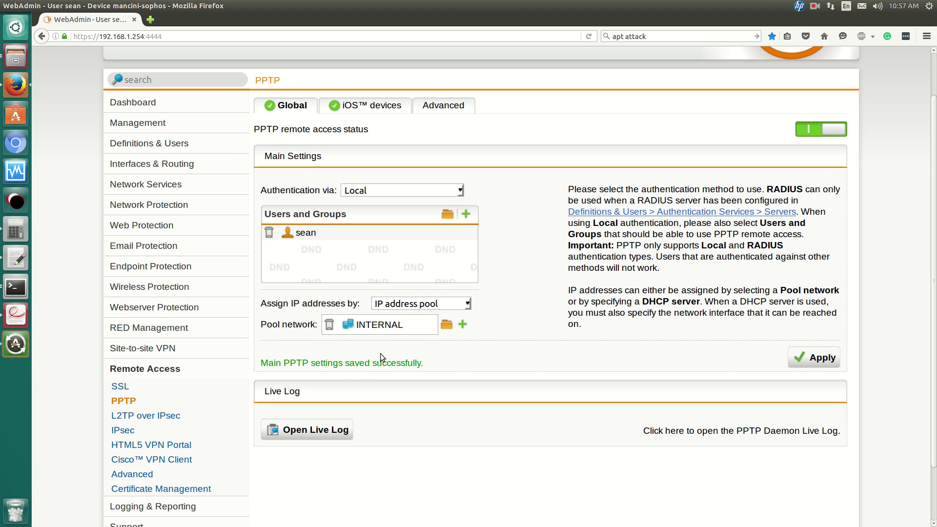
{"action": "mouse_move", "coordinate": [378, 327]}
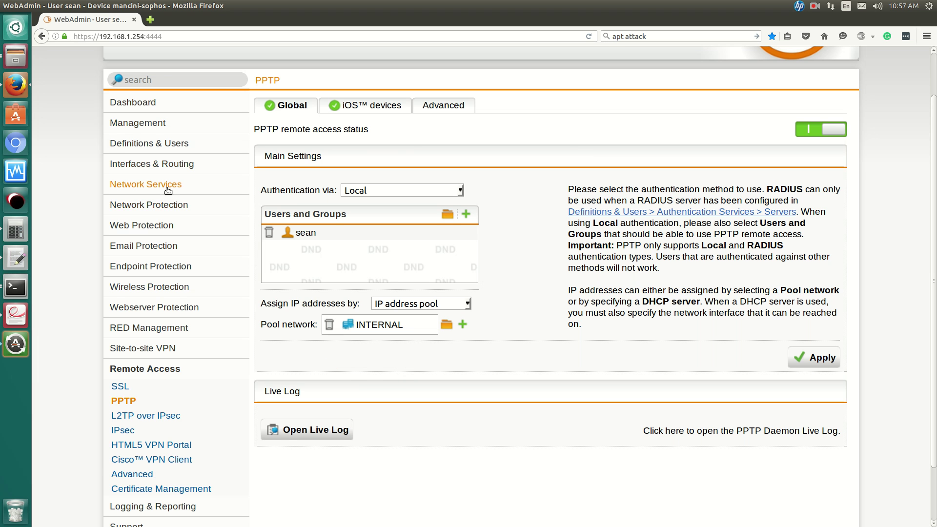
Open the first firewall rule for editing and examine its sources, services, destinations and action
{"action": "left_click", "coordinate": [147, 204]}
{"action": "left_click", "coordinate": [129, 270]}
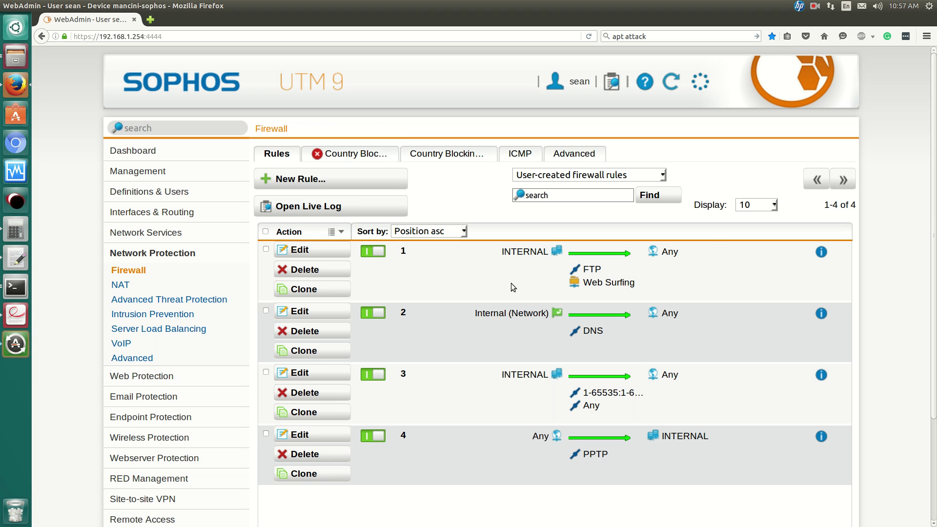
{"action": "left_click", "coordinate": [313, 251]}
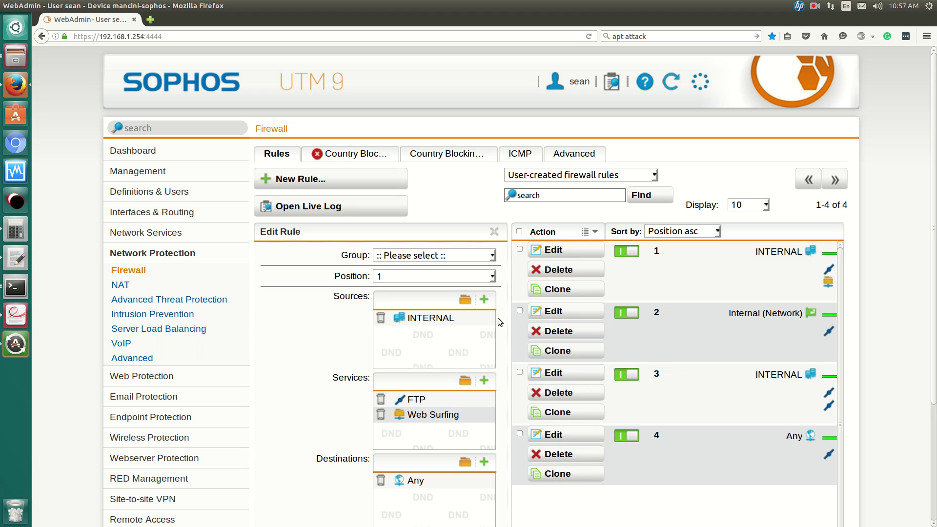
{"action": "scroll", "coordinate": [641, 318], "scroll_direction": "down", "scroll_amount": 5}
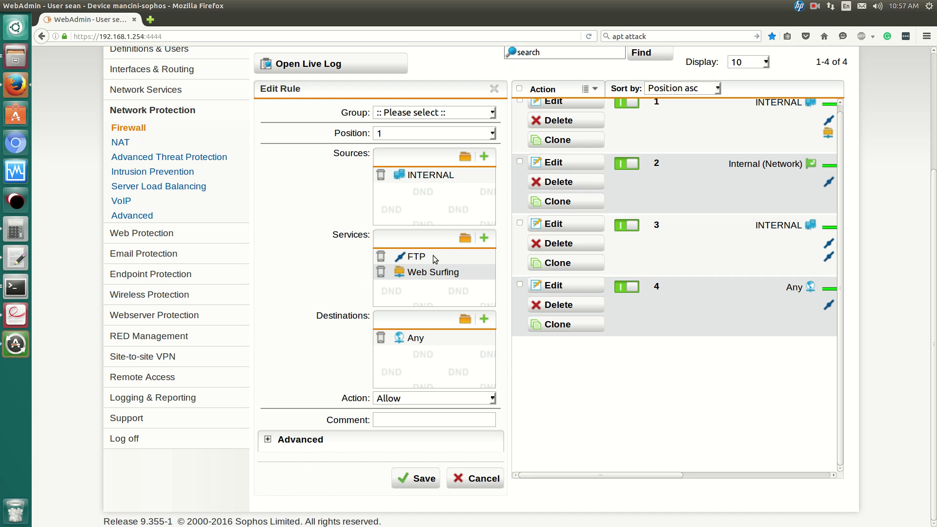
{"action": "scroll", "coordinate": [622, 304], "scroll_direction": "up", "scroll_amount": 1}
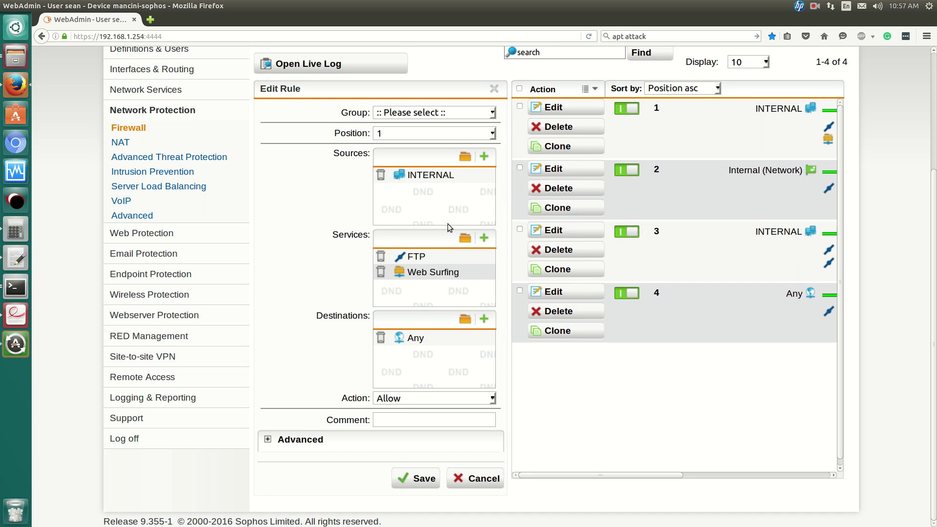
{"action": "scroll", "coordinate": [459, 261], "scroll_direction": "up", "scroll_amount": 2}
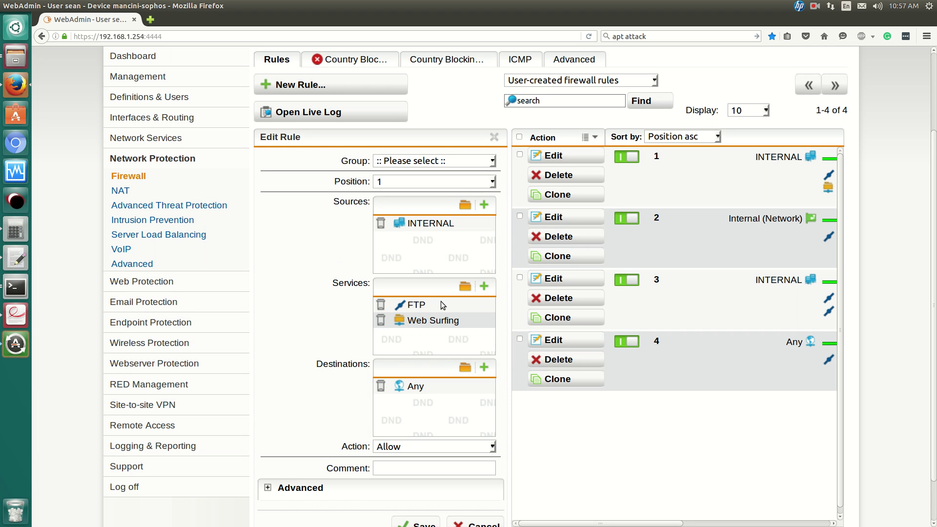
{"action": "scroll", "coordinate": [441, 303], "scroll_direction": "down", "scroll_amount": 2}
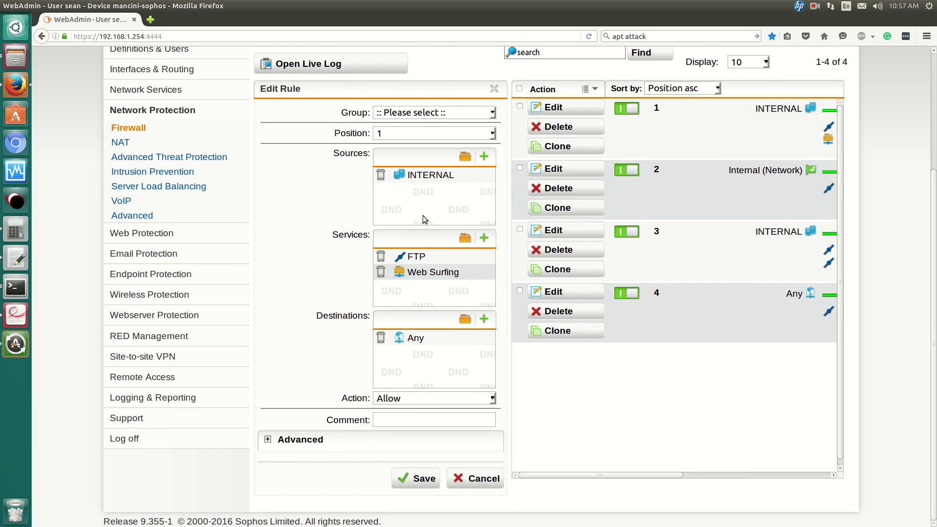
{"action": "scroll", "coordinate": [427, 245], "scroll_direction": "up", "scroll_amount": 4}
{"action": "mouse_move", "coordinate": [423, 278]}
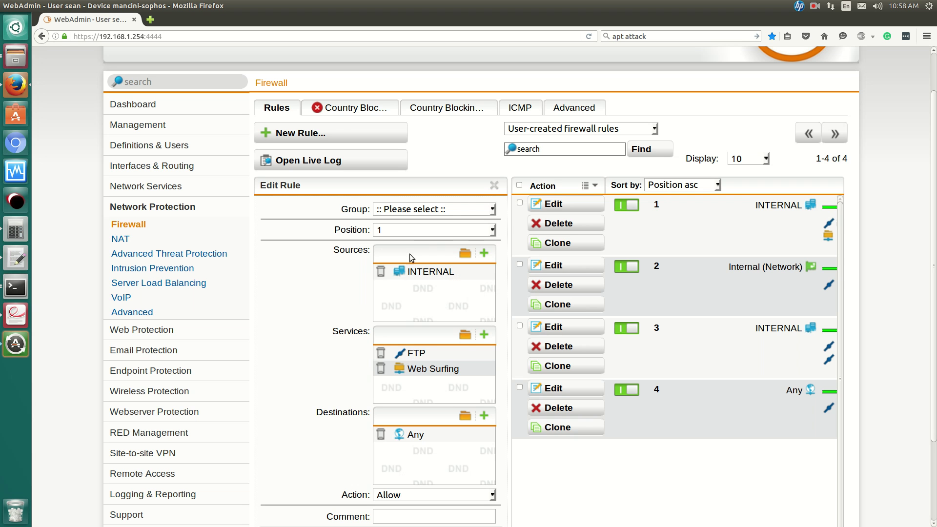
Add VPN Pool (PPTP) to the first rule's sources, remove it again and discard the rule edit
{"action": "left_click", "coordinate": [466, 254]}
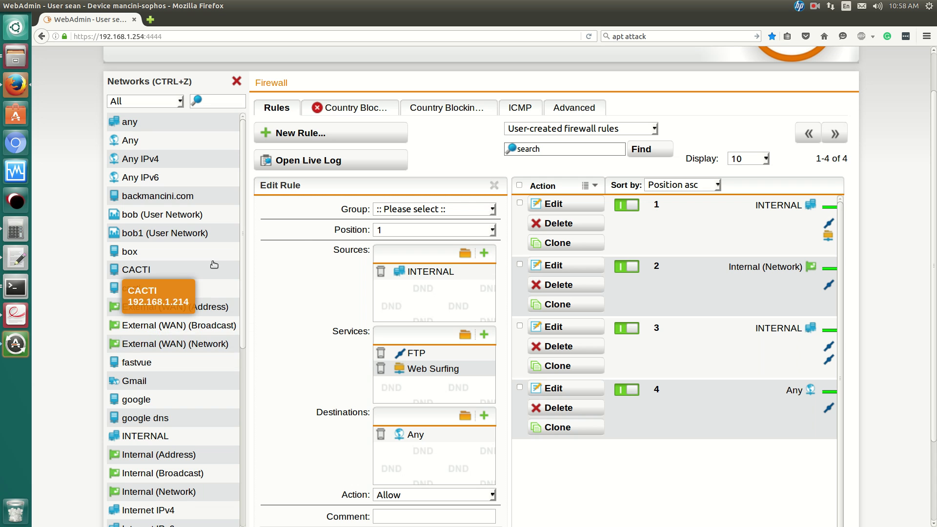
{"action": "scroll", "coordinate": [214, 264], "scroll_direction": "down", "scroll_amount": 2}
{"action": "scroll", "coordinate": [214, 264], "scroll_direction": "down", "scroll_amount": 10}
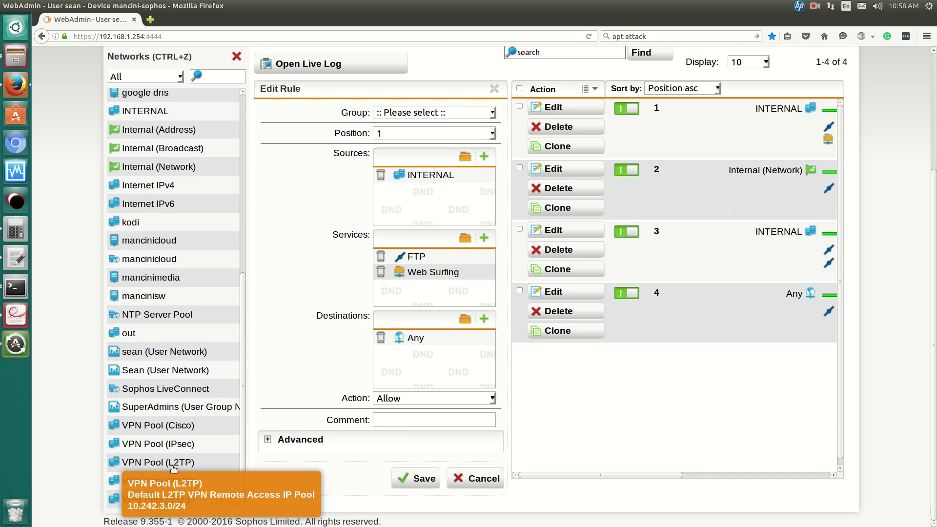
{"action": "left_click_drag", "start_coordinate": [166, 483], "coordinate": [420, 201]}
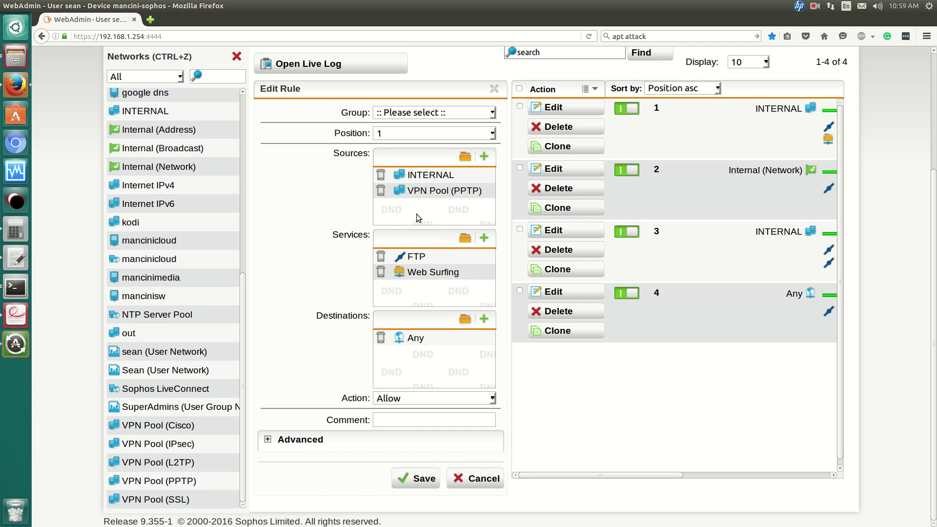
{"action": "left_click", "coordinate": [381, 190]}
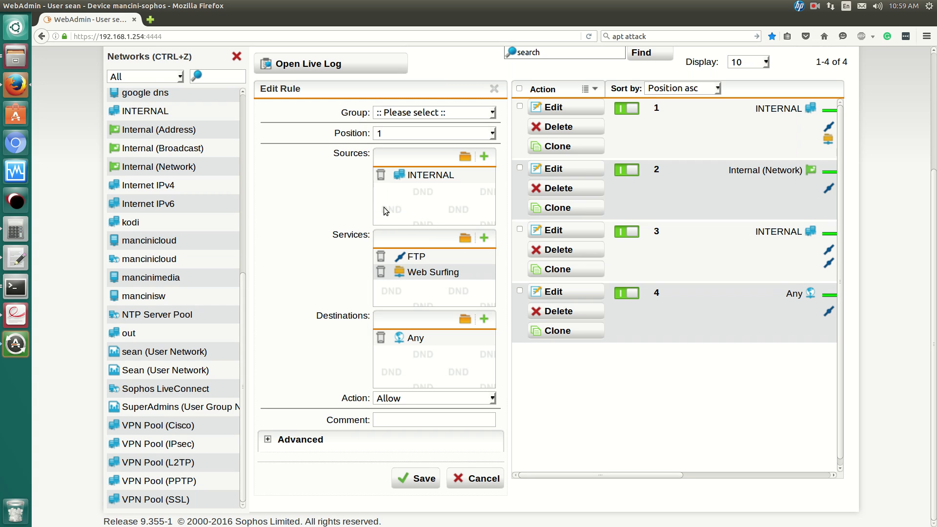
{"action": "left_click", "coordinate": [475, 480]}
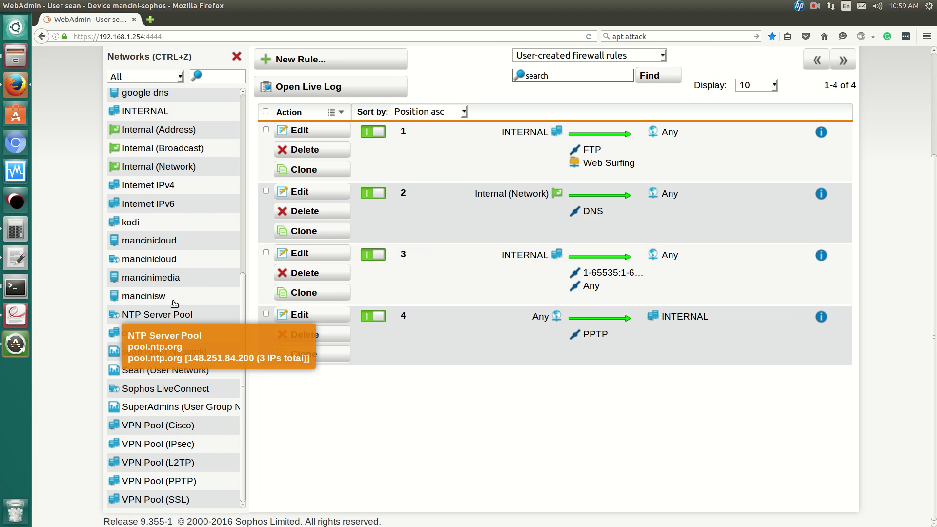
{"action": "left_click", "coordinate": [237, 57]}
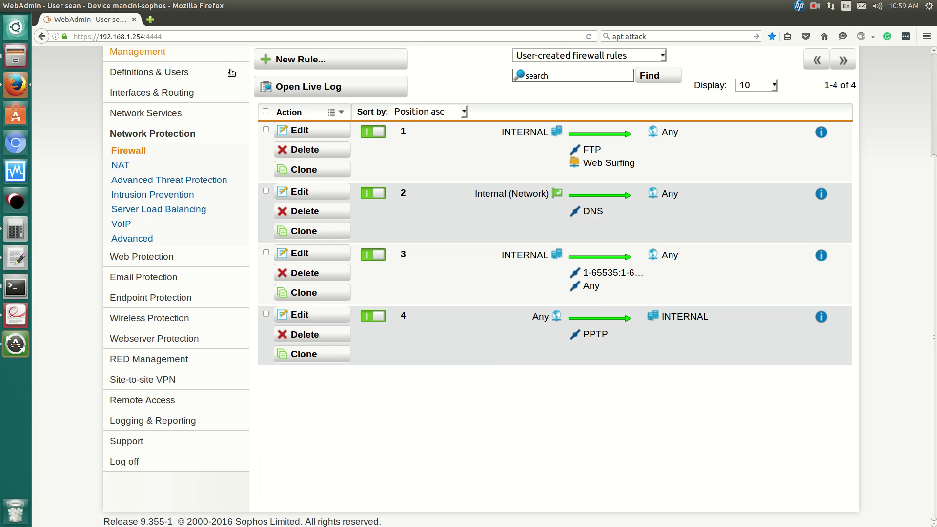
Return to the PPTP remote access settings, view the PPTP daemon live log and close it
{"action": "left_click", "coordinate": [174, 399]}
{"action": "left_click", "coordinate": [146, 450]}
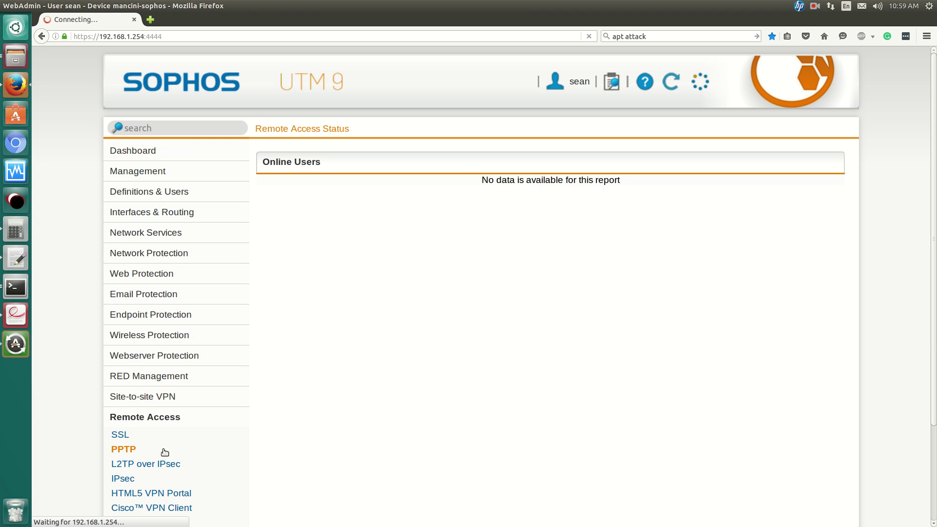
{"action": "scroll", "coordinate": [331, 409], "scroll_direction": "down", "scroll_amount": 1}
{"action": "scroll", "coordinate": [407, 415], "scroll_direction": "down", "scroll_amount": 3}
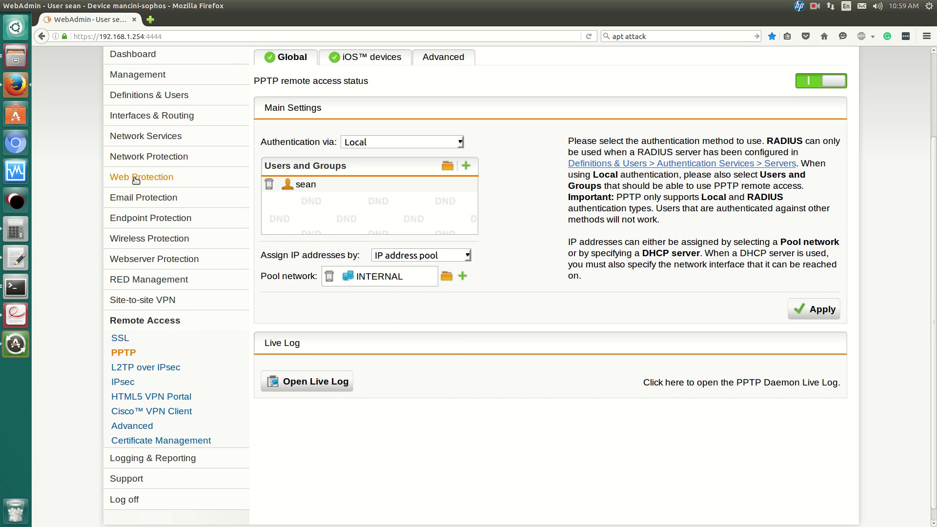
{"action": "left_click", "coordinate": [339, 387]}
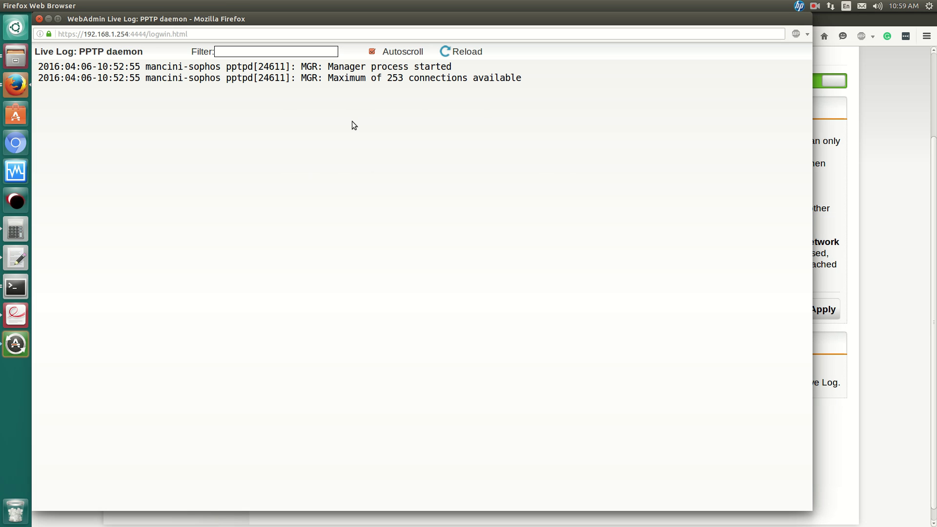
{"action": "left_click", "coordinate": [40, 19]}
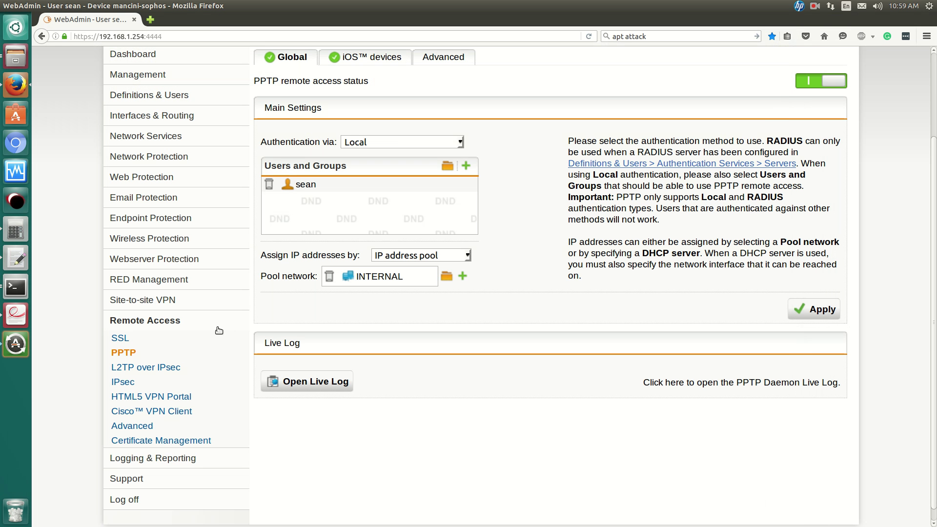
Open the L2TP over IPsec remote access settings and examine the main settings, including the Authentication via options
{"action": "left_click", "coordinate": [158, 367]}
{"action": "scroll", "coordinate": [158, 427], "scroll_direction": "down", "scroll_amount": 2}
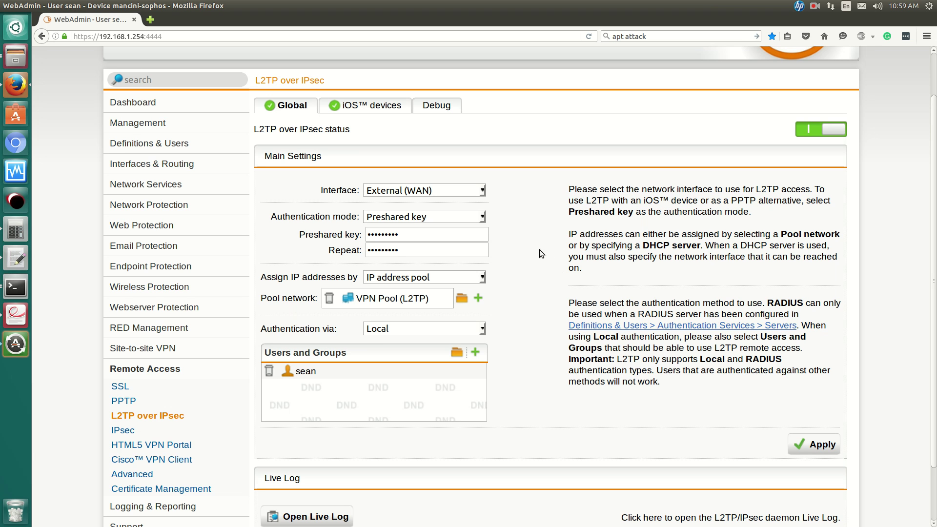
{"action": "left_click", "coordinate": [438, 325]}
{"action": "left_click", "coordinate": [437, 325]}
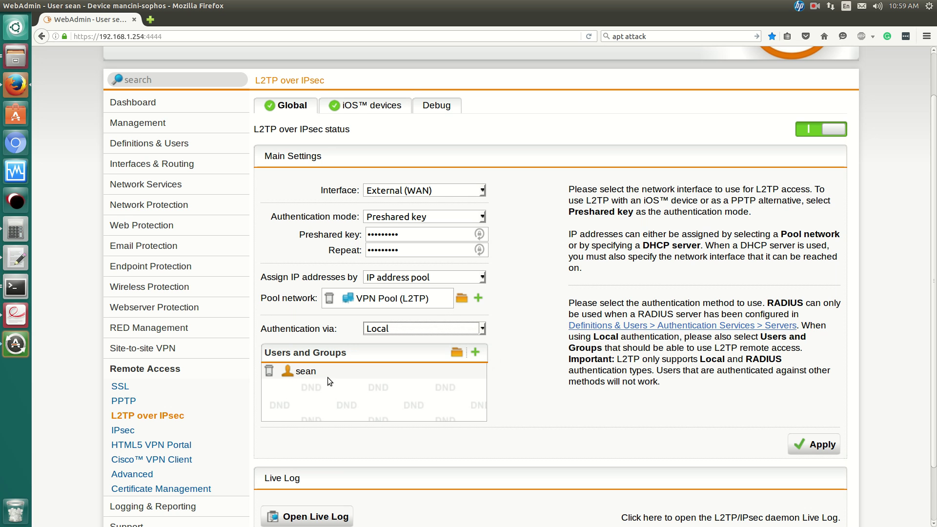
{"action": "scroll", "coordinate": [359, 420], "scroll_direction": "down", "scroll_amount": 2}
{"action": "scroll", "coordinate": [415, 310], "scroll_direction": "up", "scroll_amount": 3}
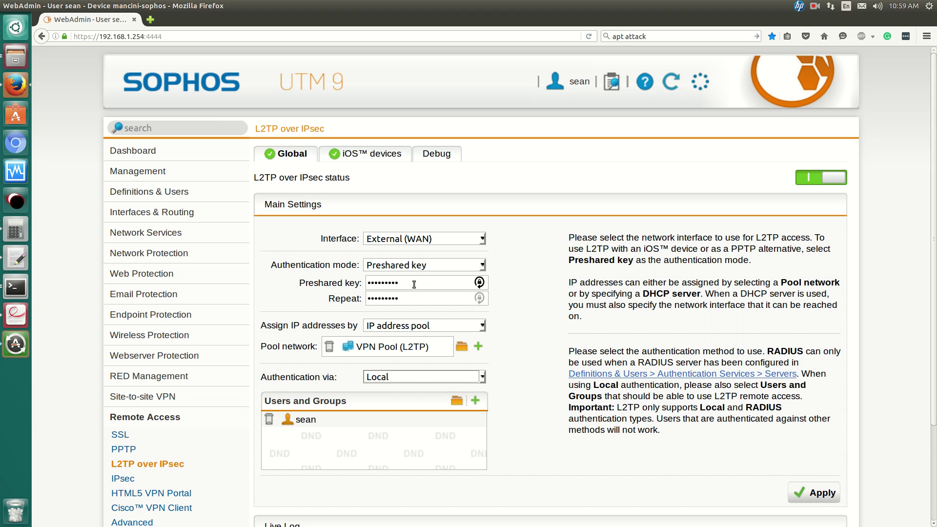
Switch the L2TP authentication mode to X.509 CA check and back to Preshared key
{"action": "left_click", "coordinate": [444, 264]}
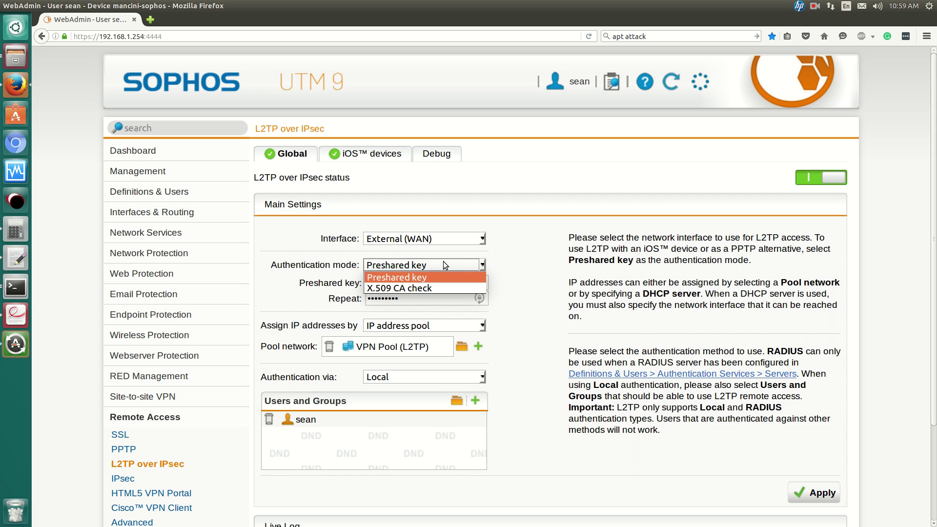
{"action": "left_click", "coordinate": [441, 287]}
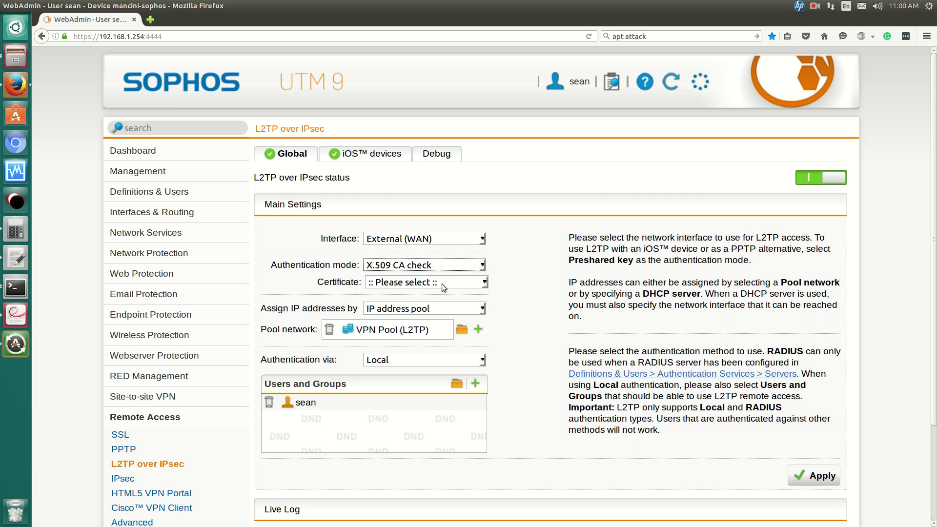
{"action": "left_click", "coordinate": [448, 267]}
{"action": "left_click", "coordinate": [448, 276]}
Try X.509 CA check authentication with the VPN user's X509 User Cert, and restore the Preshared key mode
{"action": "left_click", "coordinate": [449, 263]}
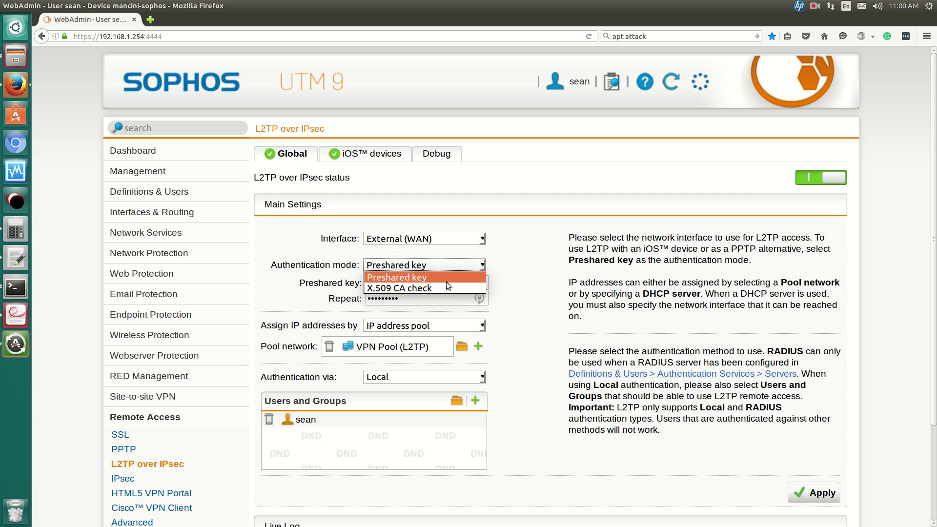
{"action": "left_click", "coordinate": [444, 288]}
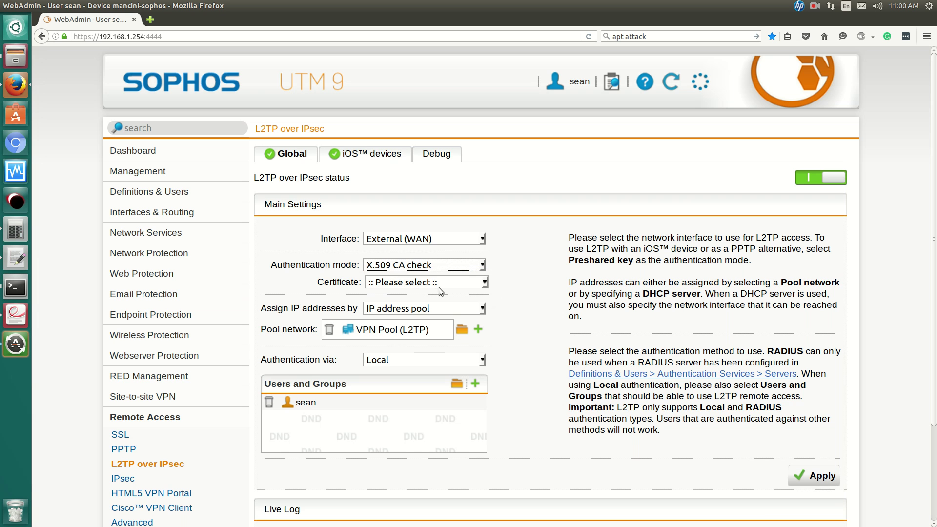
{"action": "left_click", "coordinate": [435, 285]}
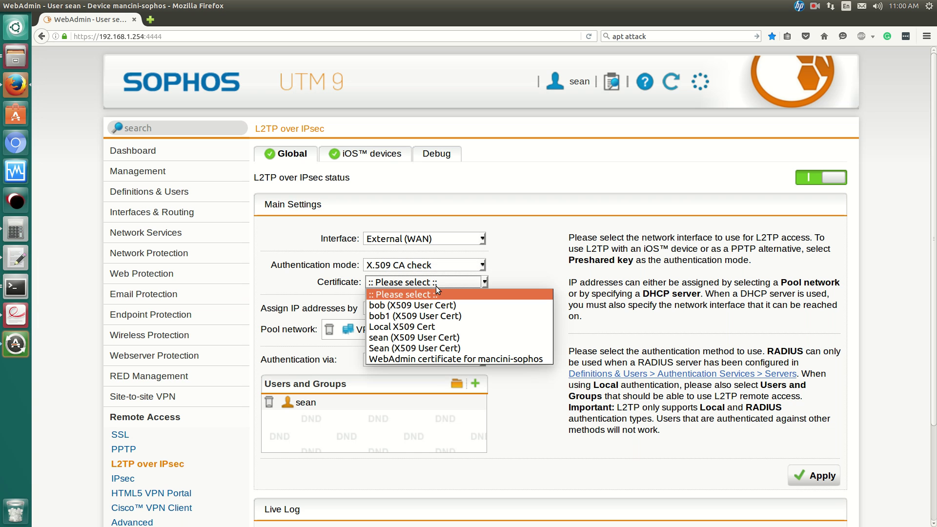
{"action": "left_click", "coordinate": [458, 337]}
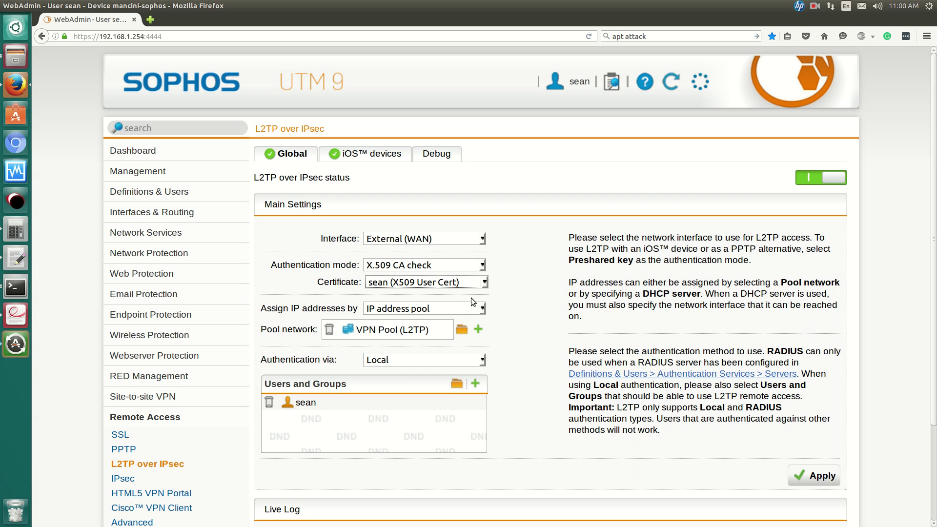
{"action": "left_click", "coordinate": [416, 288]}
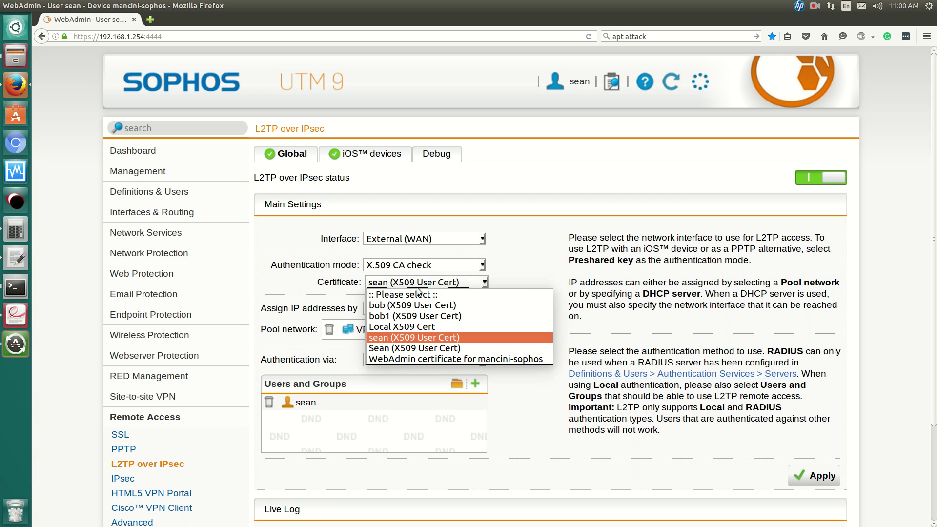
{"action": "left_click", "coordinate": [420, 282]}
{"action": "left_click", "coordinate": [426, 265]}
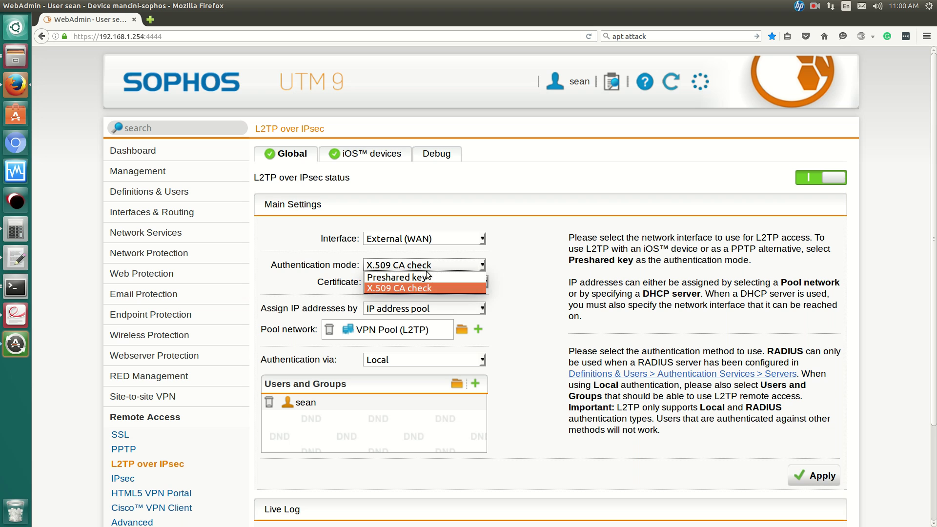
{"action": "left_click", "coordinate": [426, 279]}
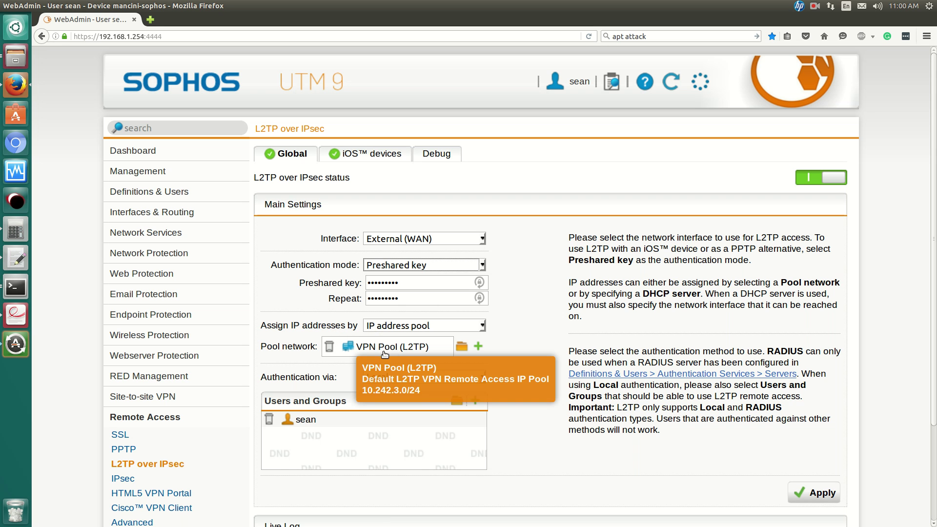
Assign VPN Pool (L2TP) as the L2TP pool network and apply the main settings
{"action": "left_click", "coordinate": [462, 347]}
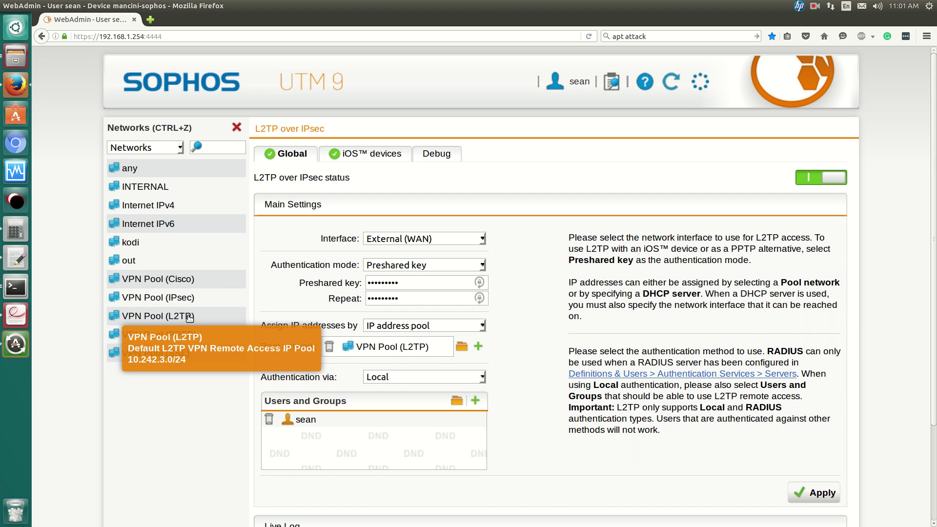
{"action": "left_click_drag", "start_coordinate": [177, 317], "coordinate": [383, 351]}
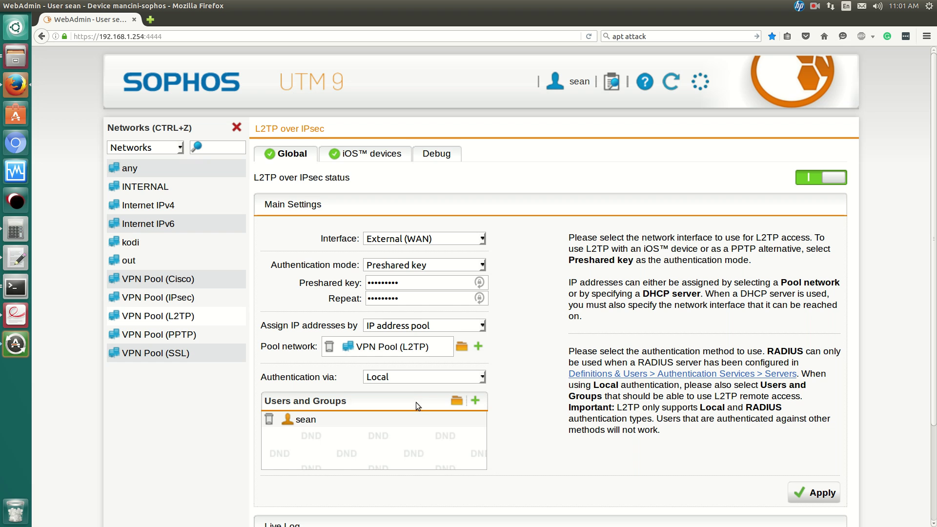
{"action": "scroll", "coordinate": [488, 383], "scroll_direction": "down", "scroll_amount": 4}
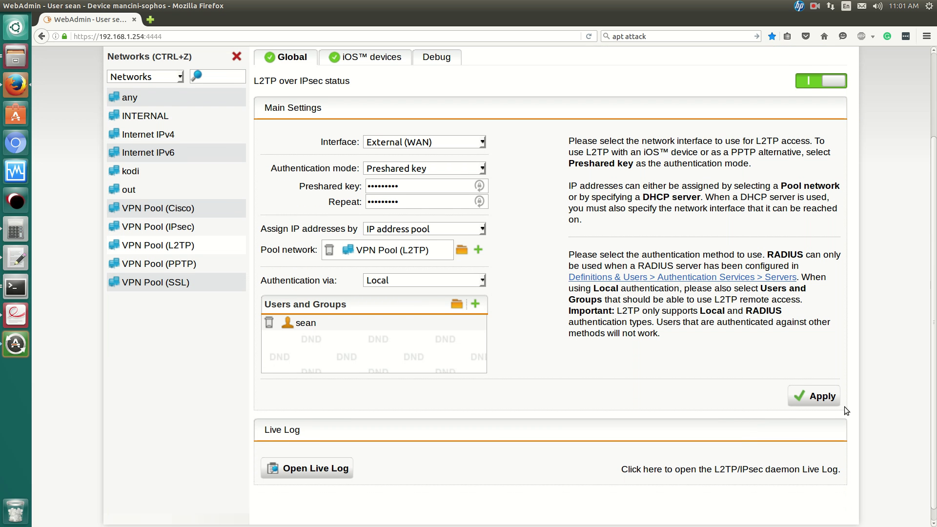
{"action": "left_click", "coordinate": [835, 398]}
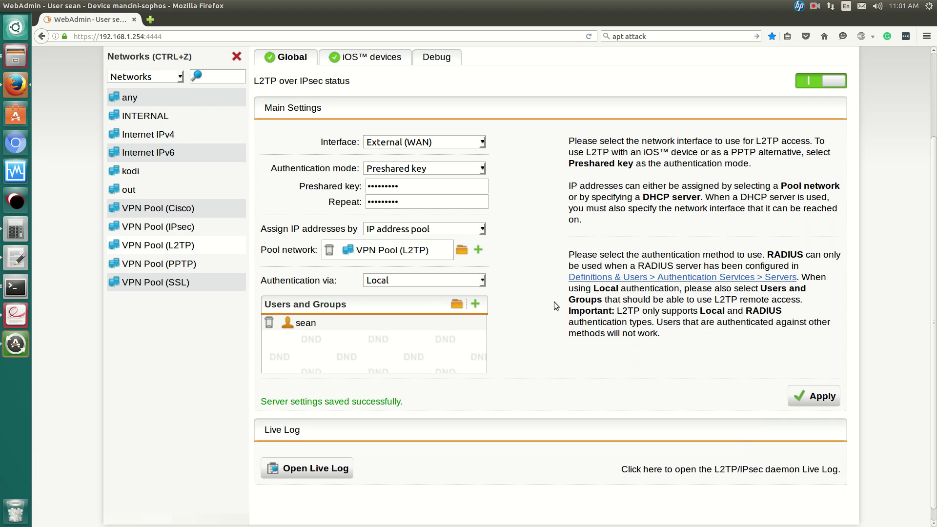
Open the L2TP/IPsec daemon live log and close it, returning to the main settings
{"action": "scroll", "coordinate": [450, 357], "scroll_direction": "down", "scroll_amount": 1}
{"action": "scroll", "coordinate": [399, 209], "scroll_direction": "up", "scroll_amount": 3}
{"action": "scroll", "coordinate": [335, 423], "scroll_direction": "down", "scroll_amount": 3}
{"action": "left_click", "coordinate": [345, 456]}
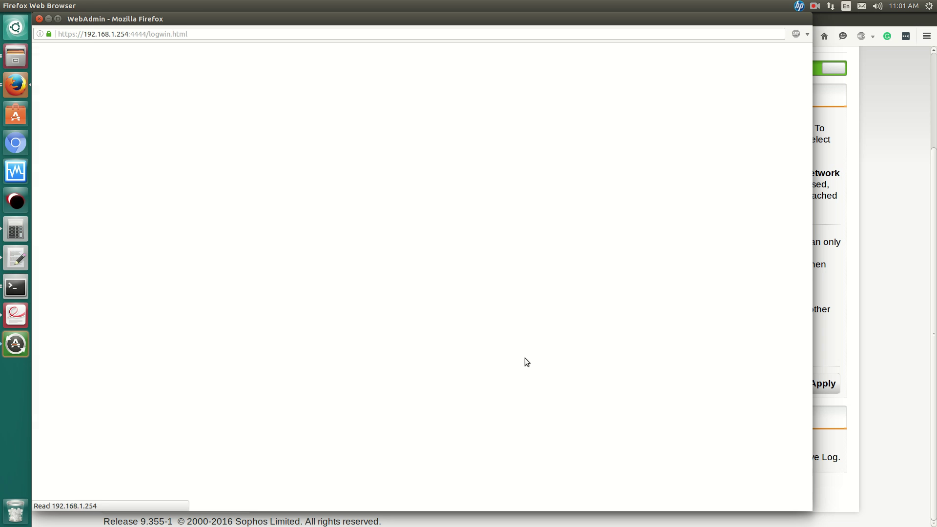
{"action": "left_click", "coordinate": [38, 19]}
{"action": "scroll", "coordinate": [679, 253], "scroll_direction": "up", "scroll_amount": 3}
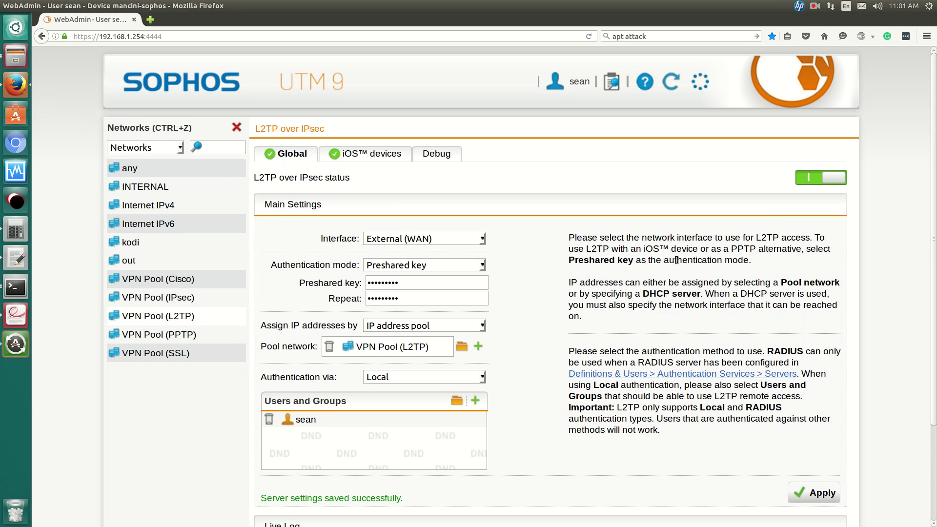
Switch the L2TP over IPsec remote access service off and back on
{"action": "left_click", "coordinate": [803, 180]}
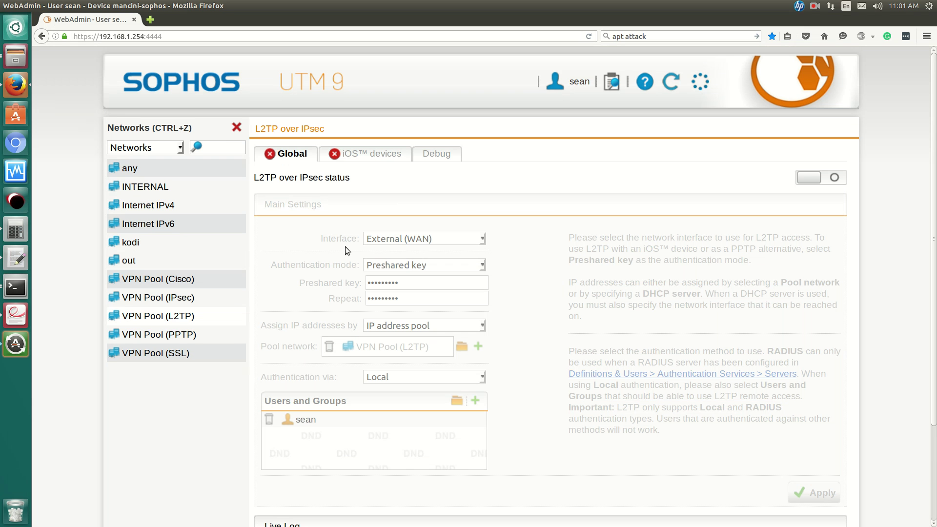
{"action": "left_click", "coordinate": [834, 176]}
Review the iOS devices settings of L2TP over IPsec and of PPTP remote access
{"action": "left_click", "coordinate": [378, 154]}
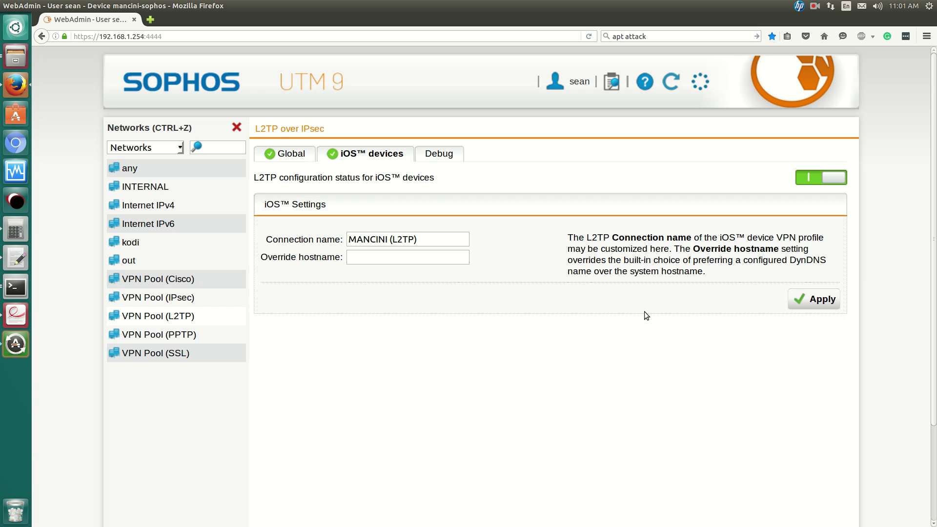
{"action": "left_click", "coordinate": [238, 128]}
{"action": "left_click", "coordinate": [130, 449]}
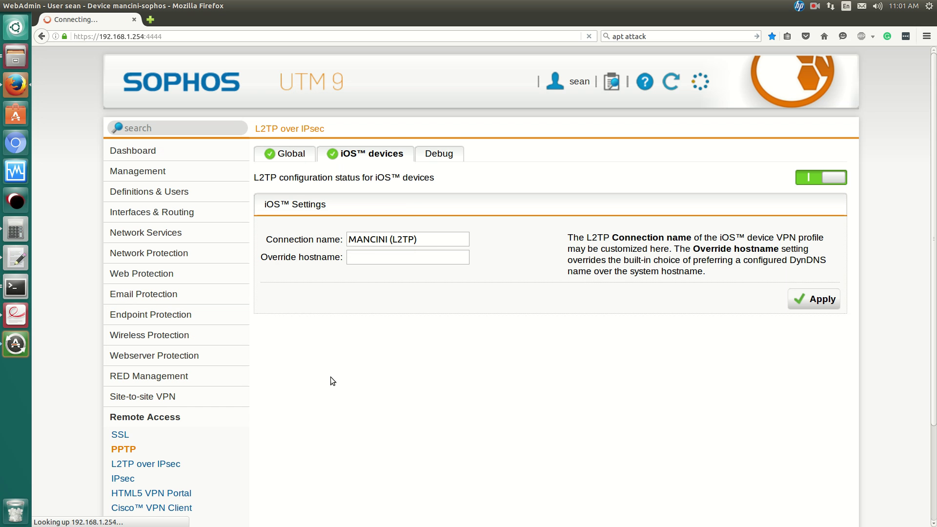
{"action": "left_click", "coordinate": [380, 154]}
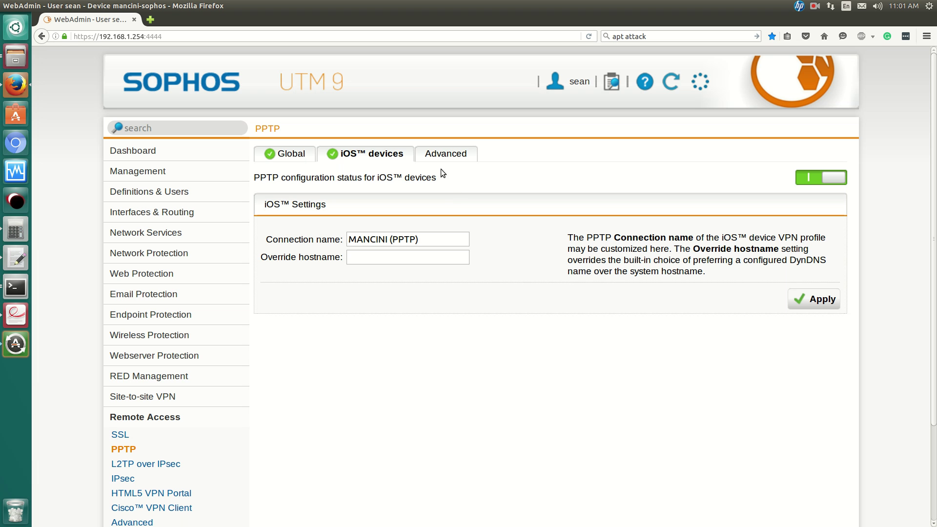
Examine the encryption strength choices and the debug mode option in the advanced PPTP settings
{"action": "left_click", "coordinate": [443, 156]}
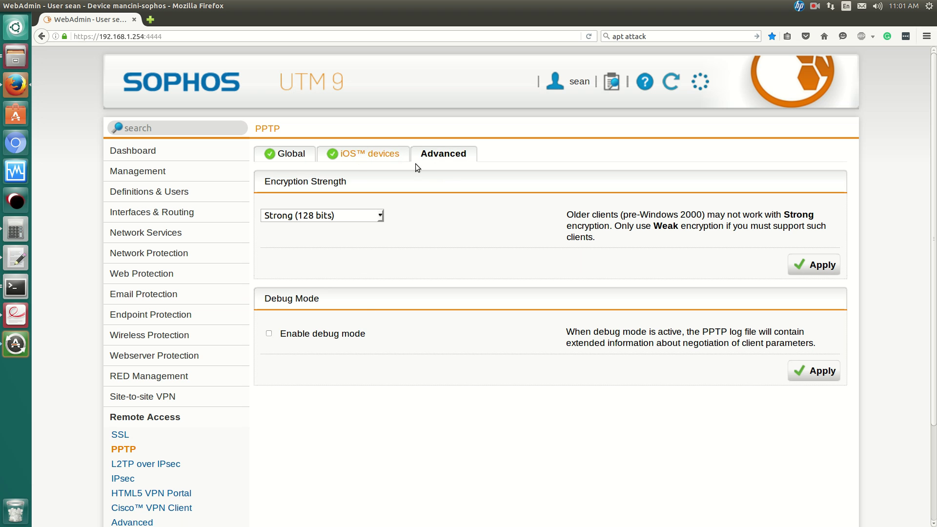
{"action": "left_click", "coordinate": [296, 155]}
{"action": "left_click", "coordinate": [346, 215]}
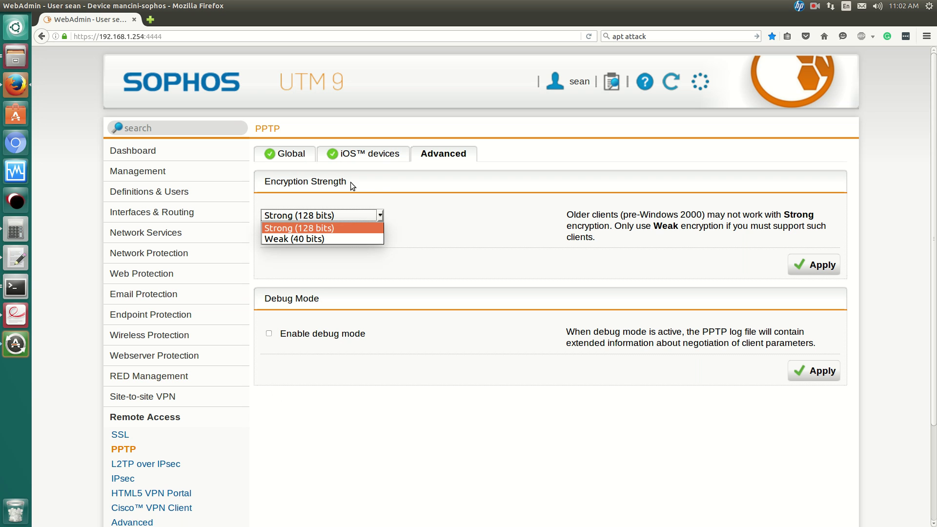
{"action": "left_click", "coordinate": [452, 214]}
{"action": "left_click", "coordinate": [323, 215]}
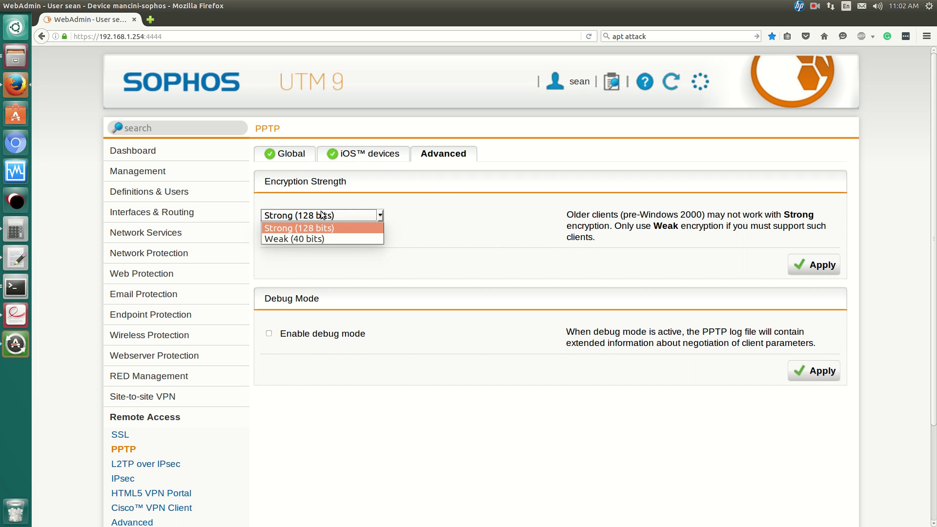
{"action": "left_click", "coordinate": [323, 216]}
{"action": "left_click", "coordinate": [323, 216]}
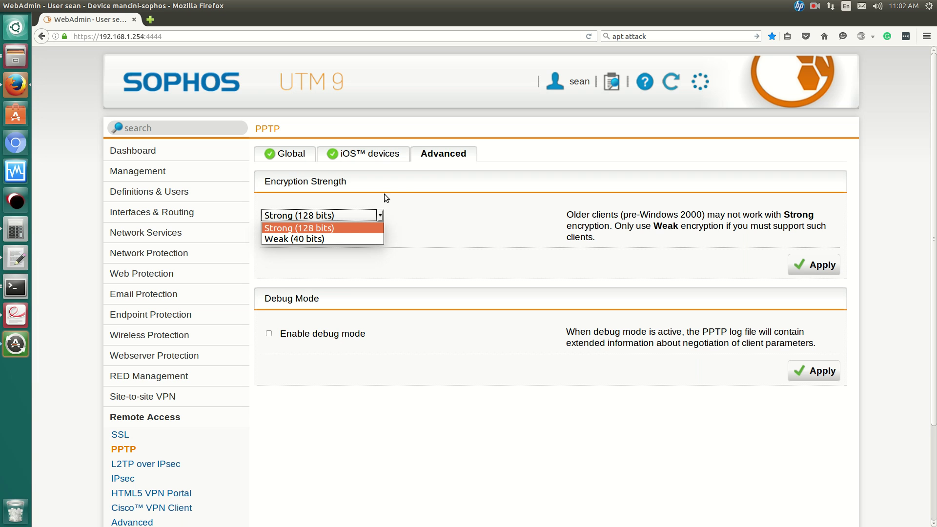
{"action": "left_click", "coordinate": [519, 229]}
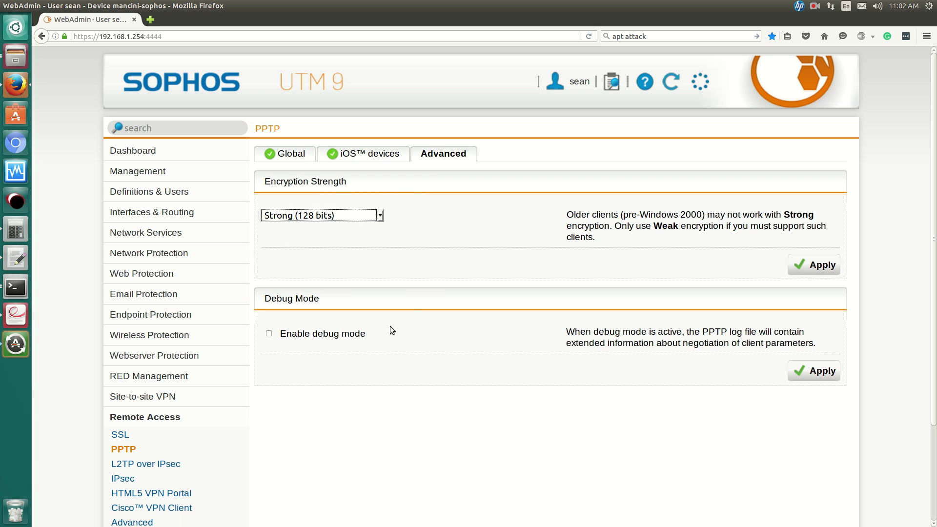
{"action": "left_click_drag", "start_coordinate": [330, 336], "coordinate": [279, 336]}
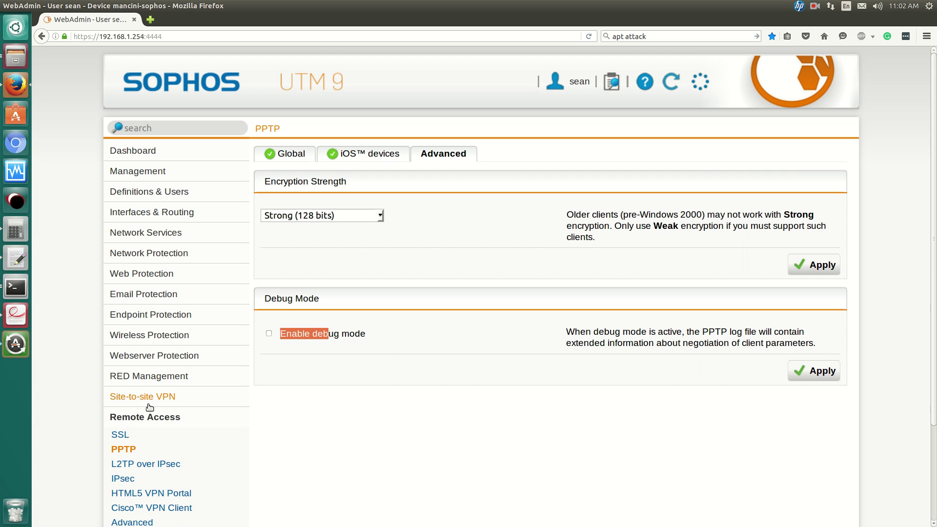
Examine the IKE and L2TP debugging options for L2TP over IPsec remote access
{"action": "left_click", "coordinate": [164, 464]}
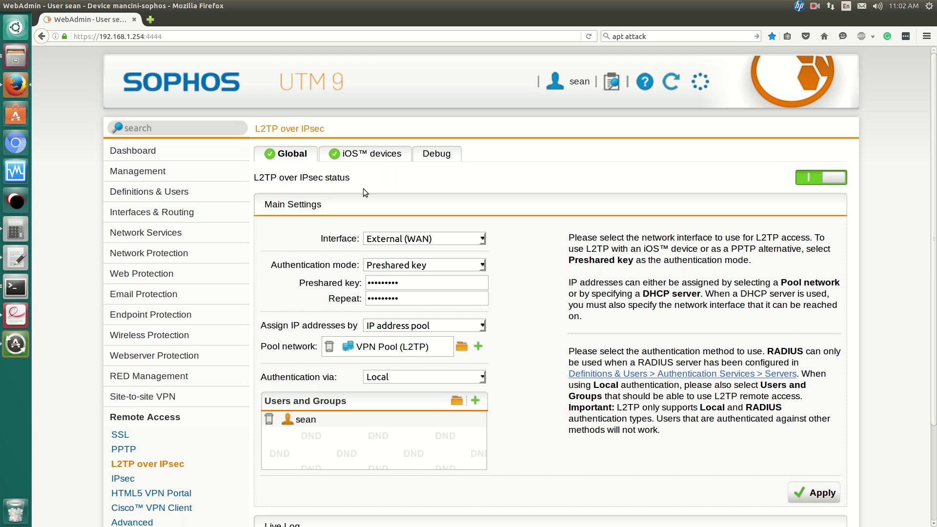
{"action": "left_click", "coordinate": [446, 154]}
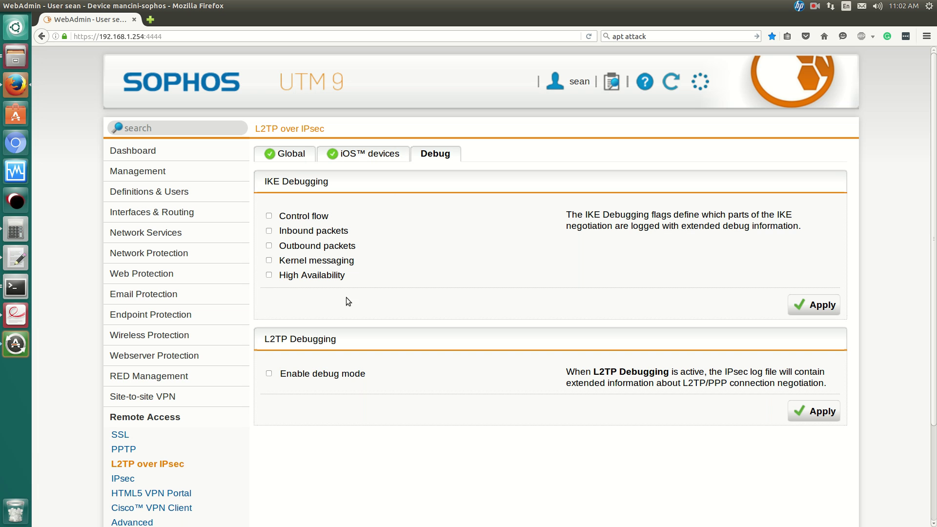
{"action": "scroll", "coordinate": [141, 355], "scroll_direction": "down", "scroll_amount": 1}
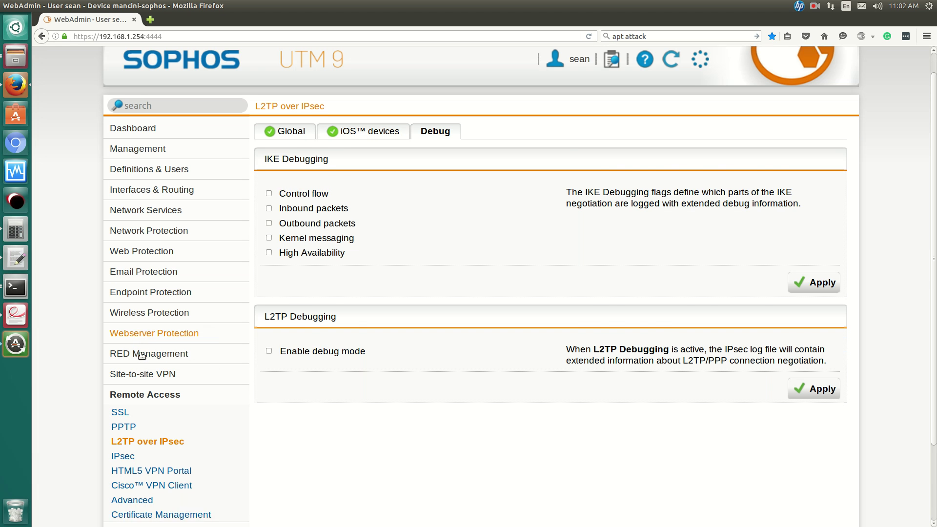
Start a new IPsec remote access rule and look over its fields
{"action": "scroll", "coordinate": [142, 354], "scroll_direction": "down", "scroll_amount": 3}
{"action": "left_click", "coordinate": [137, 369]}
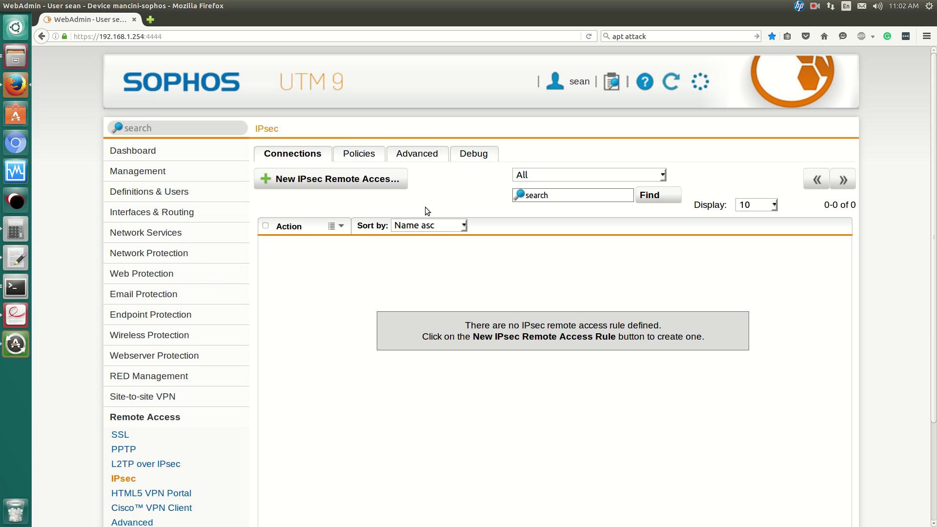
{"action": "scroll", "coordinate": [288, 287], "scroll_direction": "down", "scroll_amount": 3}
{"action": "scroll", "coordinate": [298, 254], "scroll_direction": "up", "scroll_amount": 3}
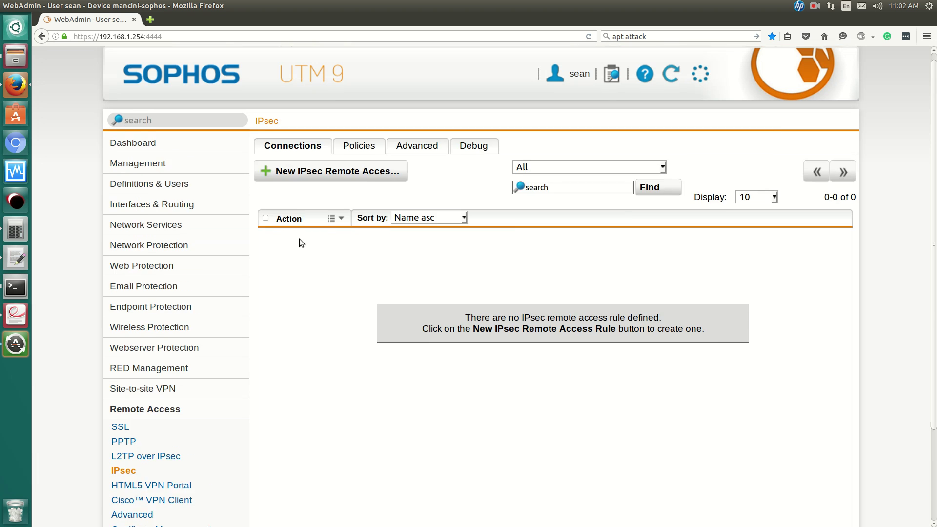
{"action": "left_click", "coordinate": [342, 183]}
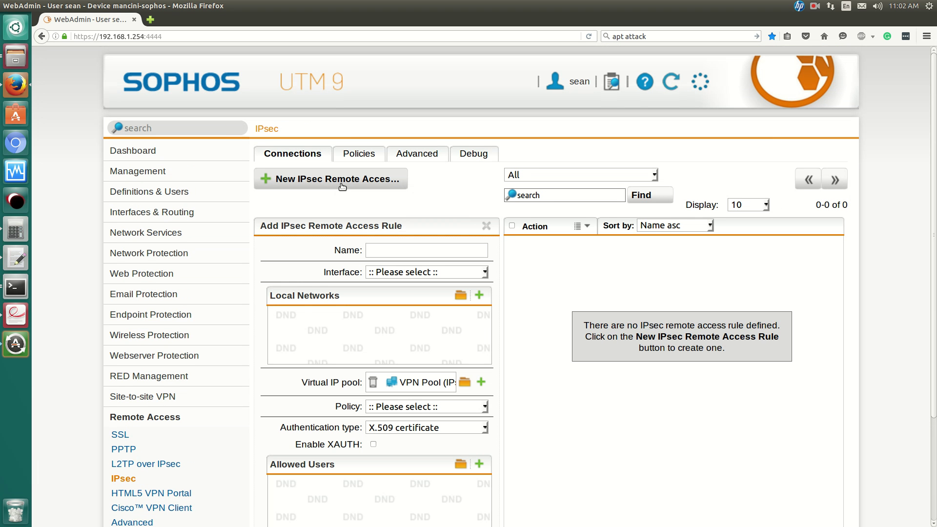
{"action": "scroll", "coordinate": [451, 169], "scroll_direction": "down", "scroll_amount": 3}
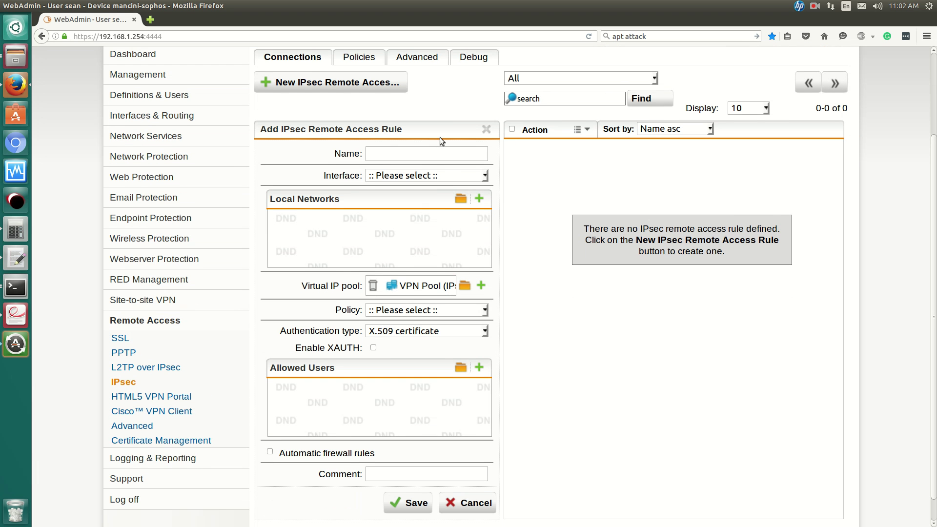
{"action": "scroll", "coordinate": [423, 230], "scroll_direction": "up", "scroll_amount": 3}
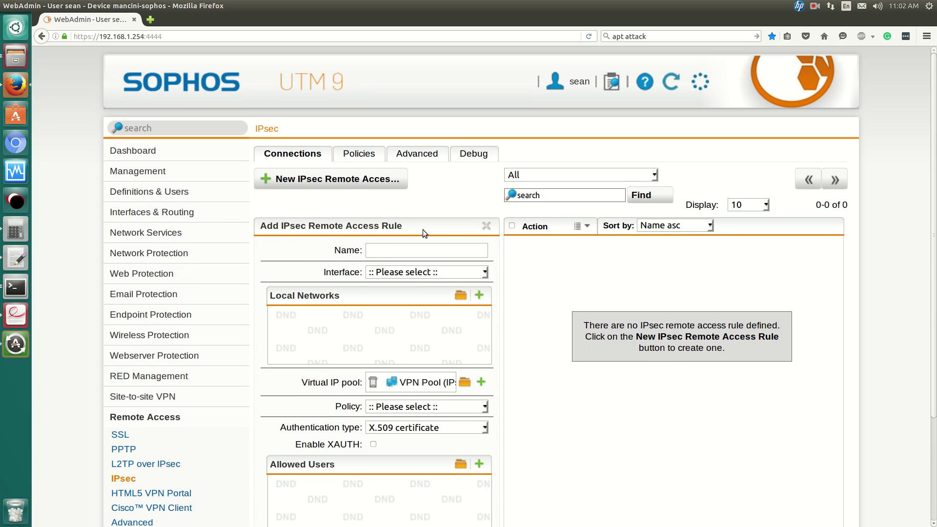
Name the IPsec remote access rule 123 and set its interface to External (WAN)
{"action": "scroll", "coordinate": [411, 226], "scroll_direction": "down", "scroll_amount": 2}
{"action": "left_click", "coordinate": [415, 204]}
{"action": "type", "text": "123"}
{"action": "left_click", "coordinate": [418, 224]}
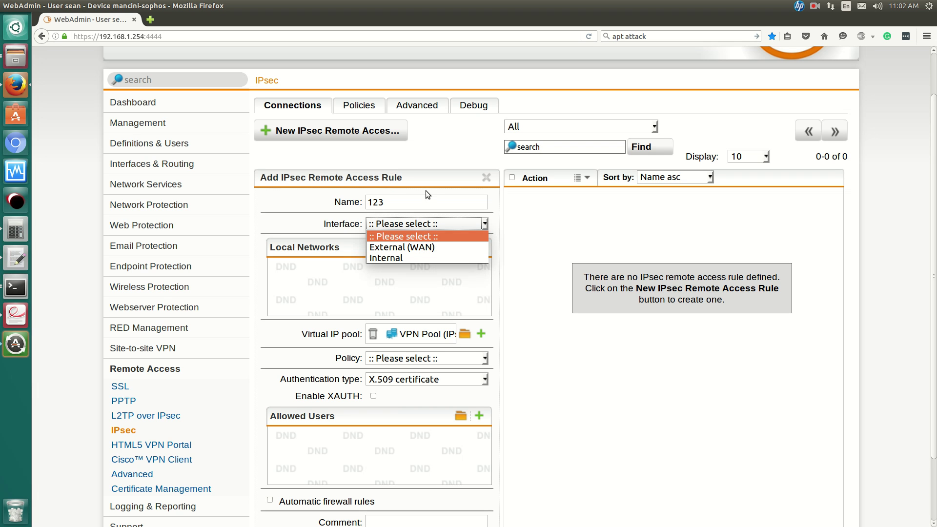
{"action": "left_click", "coordinate": [450, 247]}
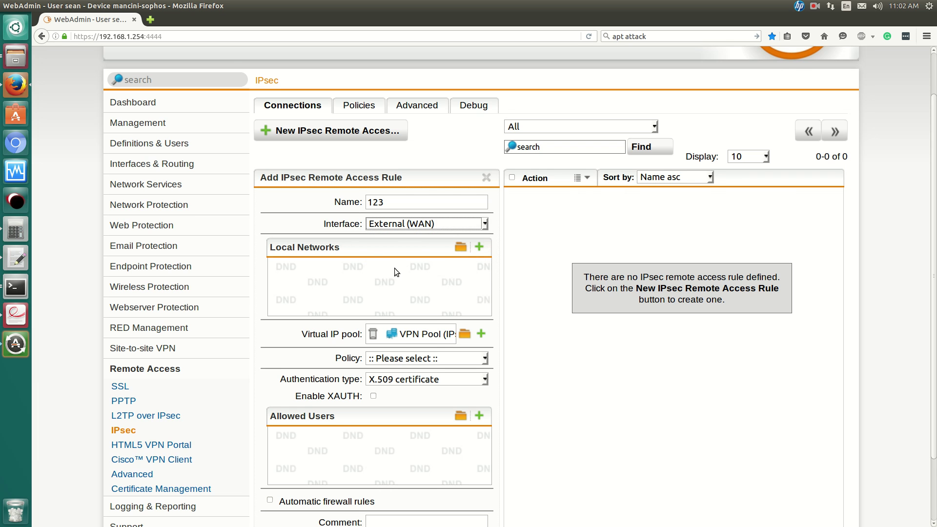
Add the INTERNAL network to the local networks of the IPsec remote access rule
{"action": "scroll", "coordinate": [396, 276], "scroll_direction": "down", "scroll_amount": 1}
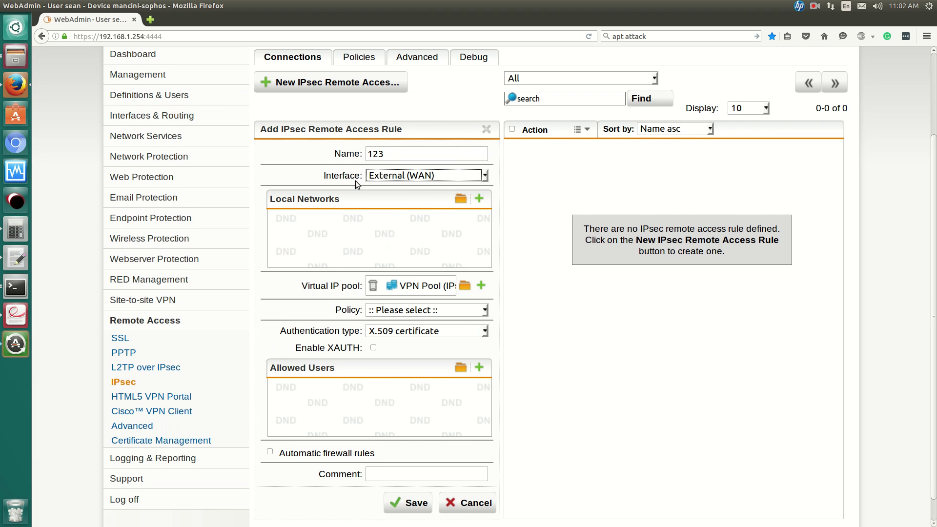
{"action": "left_click", "coordinate": [460, 200]}
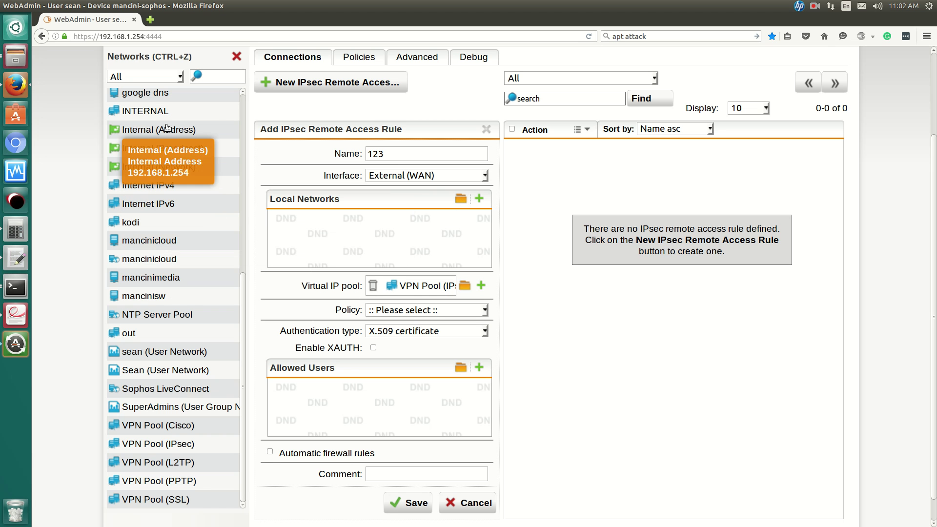
{"action": "left_click_drag", "start_coordinate": [158, 112], "coordinate": [312, 217]}
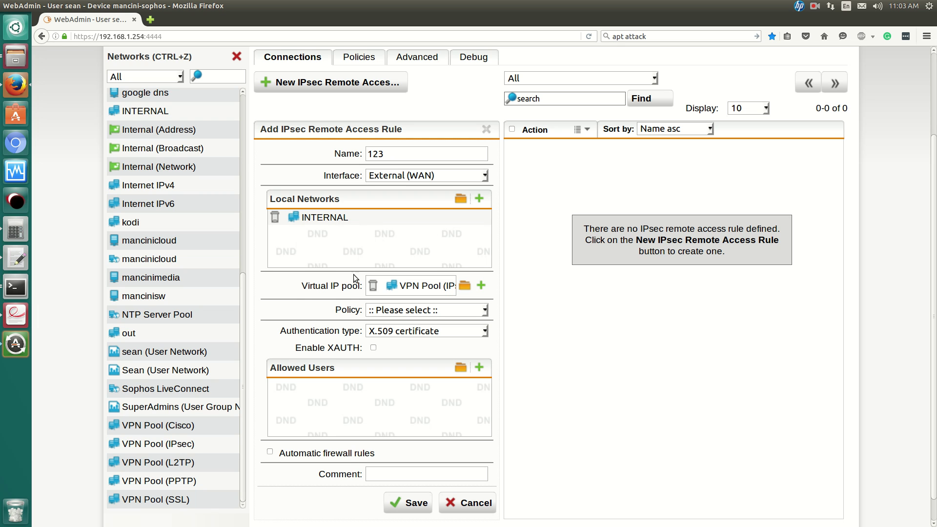
Set the rule's policy to AES-256 and its authentication type to X.509 certificate
{"action": "mouse_move", "coordinate": [406, 289]}
{"action": "left_click", "coordinate": [416, 311]}
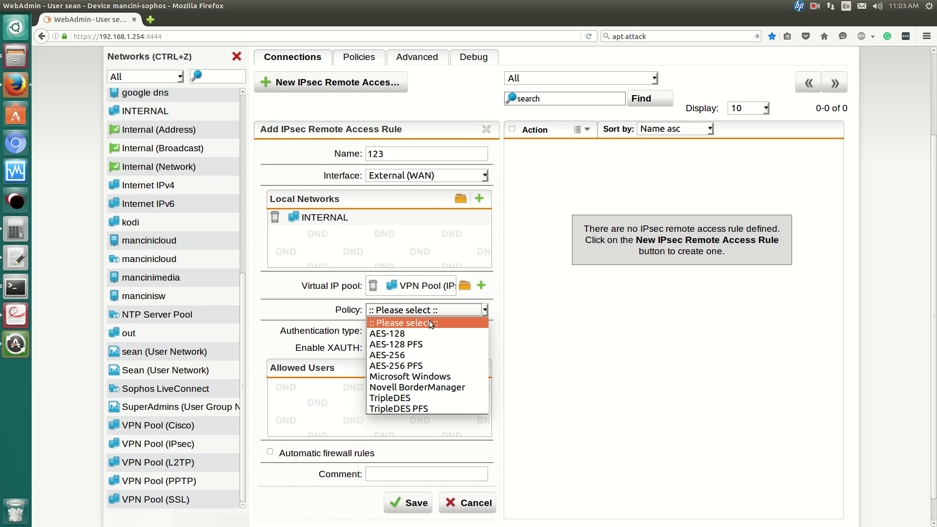
{"action": "left_click", "coordinate": [453, 355]}
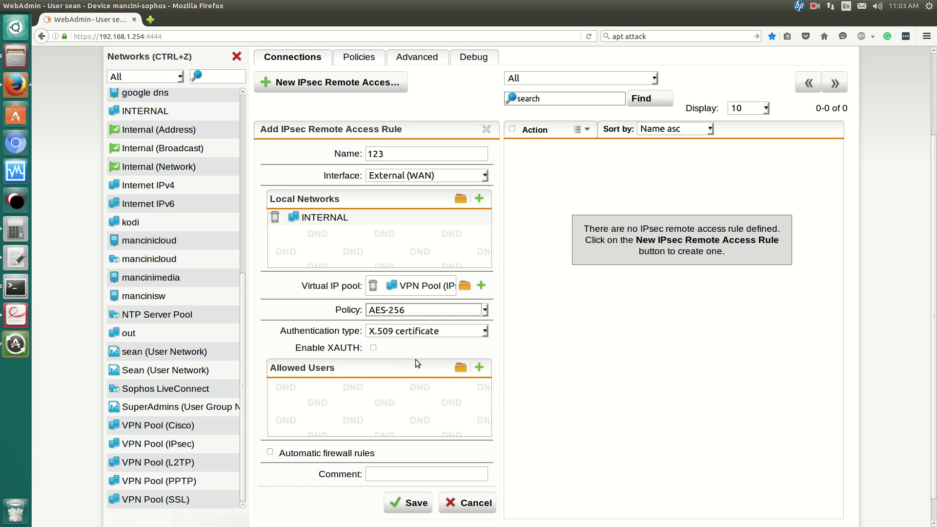
{"action": "left_click", "coordinate": [481, 334]}
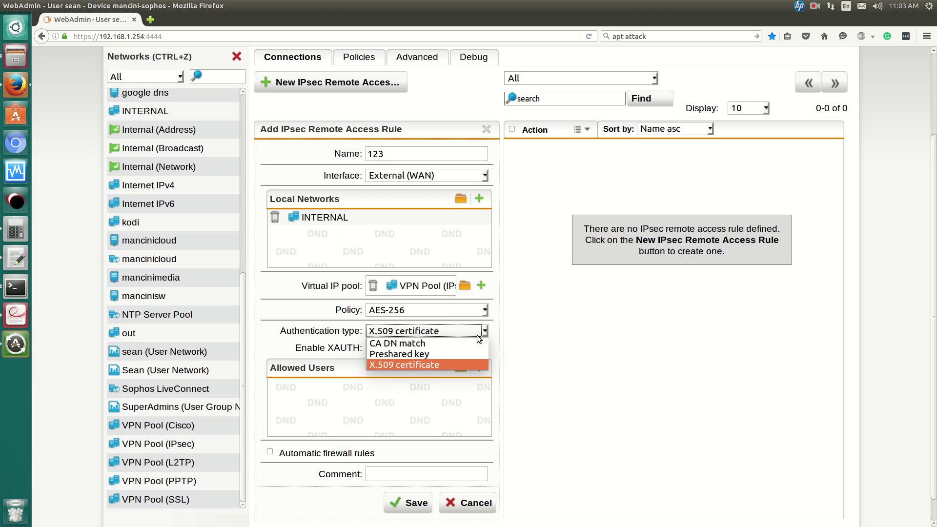
{"action": "left_click", "coordinate": [467, 362]}
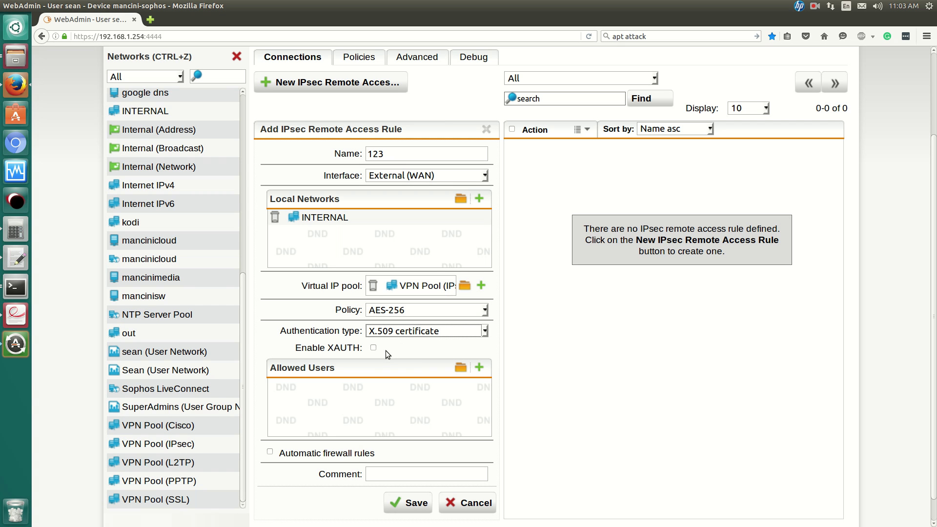
Add the signed-in administrator's user account and the SuperAdmins group to the rule's allowed users
{"action": "scroll", "coordinate": [404, 401], "scroll_direction": "down", "scroll_amount": 1}
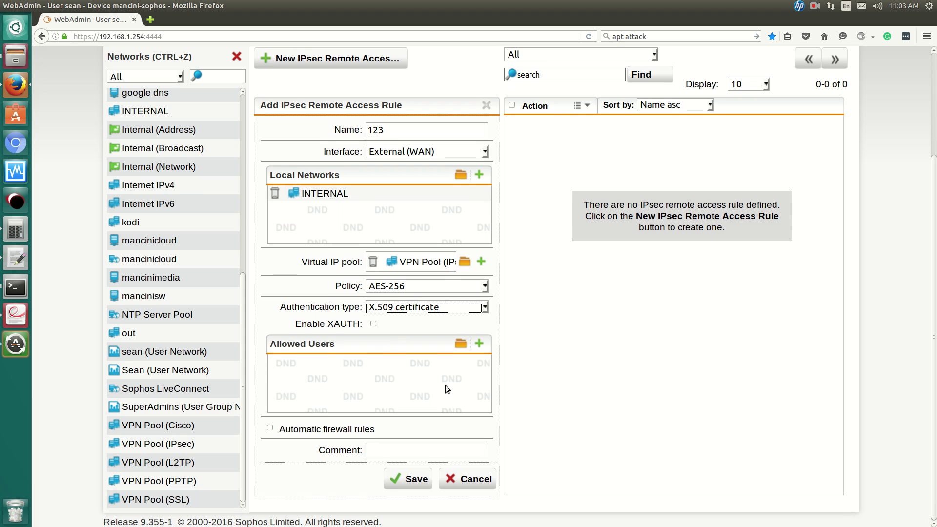
{"action": "left_click", "coordinate": [461, 345]}
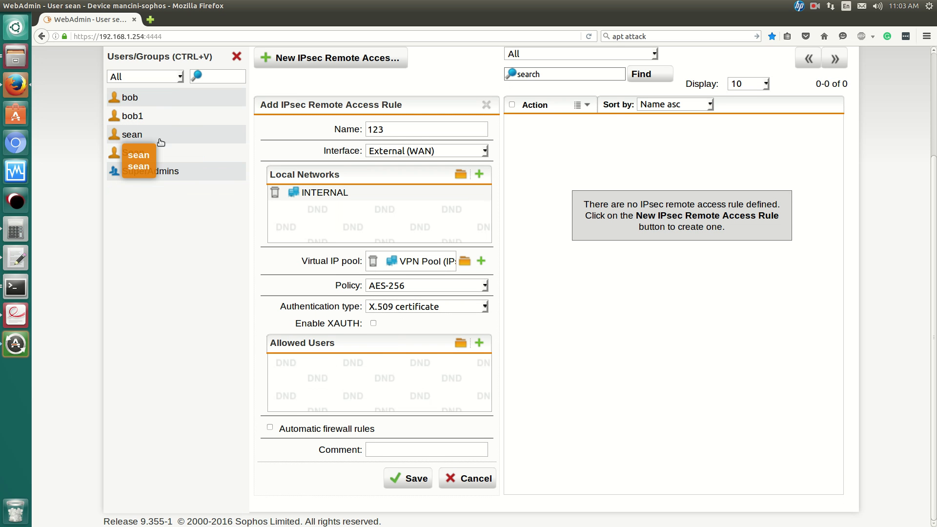
{"action": "left_click_drag", "start_coordinate": [131, 136], "coordinate": [356, 376]}
{"action": "left_click_drag", "start_coordinate": [147, 171], "coordinate": [340, 410]}
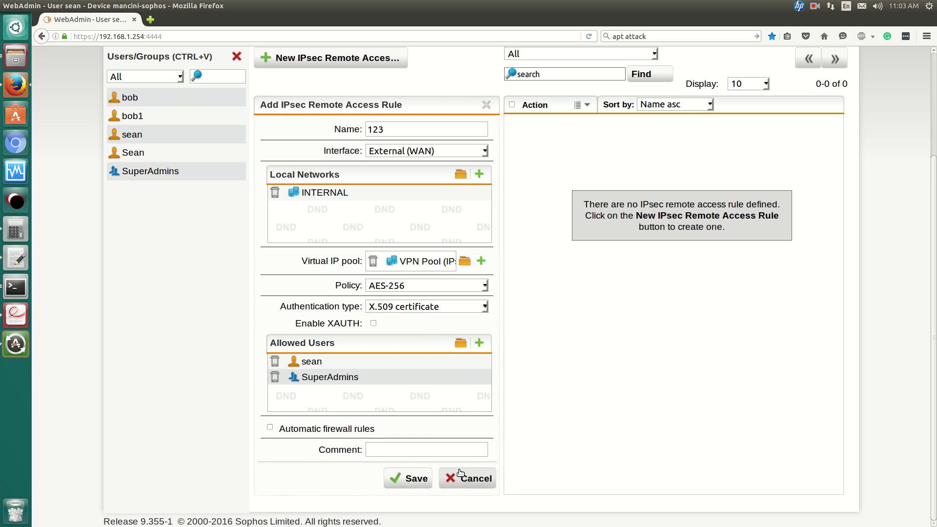
Enable automatic firewall rules for the IPsec remote access rule and save it
{"action": "left_click", "coordinate": [271, 428]}
{"action": "left_click_drag", "start_coordinate": [306, 429], "coordinate": [482, 441]}
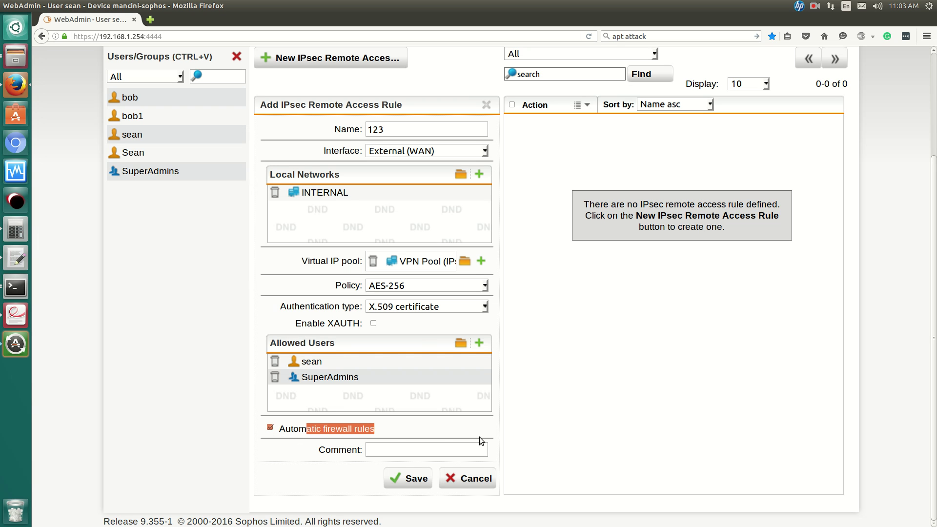
{"action": "scroll", "coordinate": [487, 445], "scroll_direction": "up", "scroll_amount": 2}
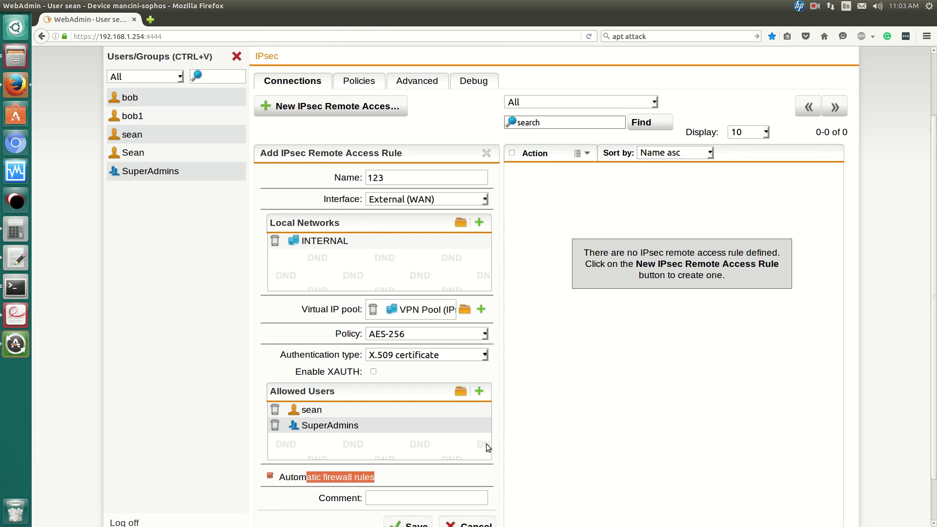
{"action": "scroll", "coordinate": [486, 443], "scroll_direction": "down", "scroll_amount": 2}
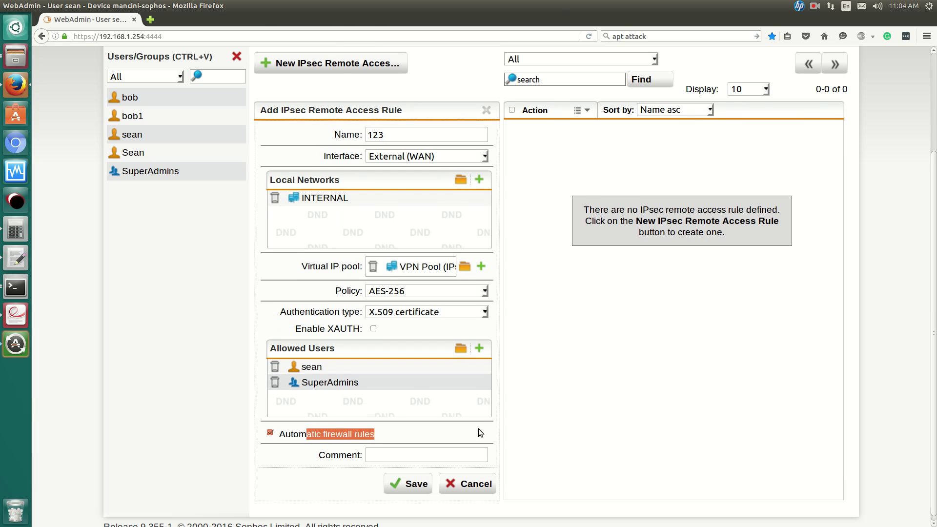
{"action": "left_click", "coordinate": [385, 484]}
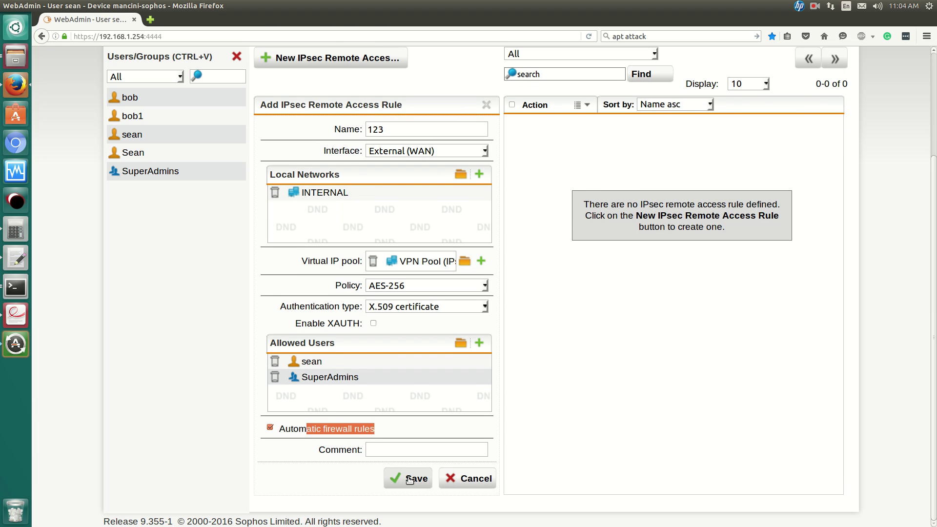
{"action": "scroll", "coordinate": [504, 417], "scroll_direction": "up", "scroll_amount": 2}
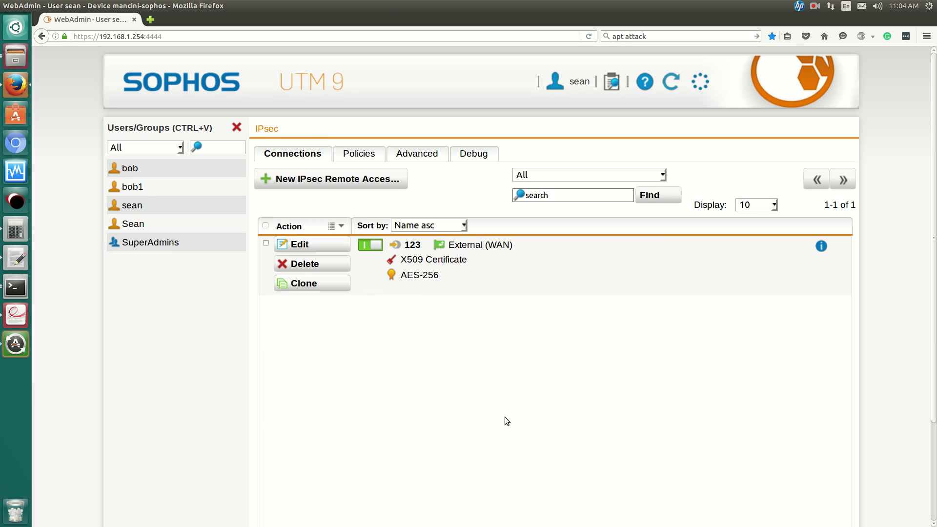
Open the IPsec remote access rule 123 for editing and review its settings, including the authentication type choices
{"action": "left_click", "coordinate": [299, 244]}
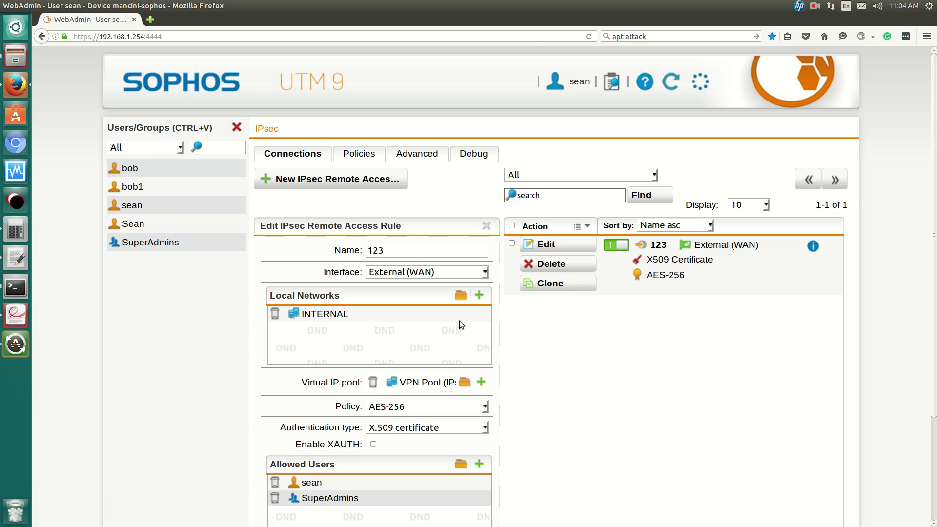
{"action": "scroll", "coordinate": [457, 320], "scroll_direction": "down", "scroll_amount": 4}
{"action": "left_click", "coordinate": [466, 330]}
{"action": "left_click", "coordinate": [464, 330]}
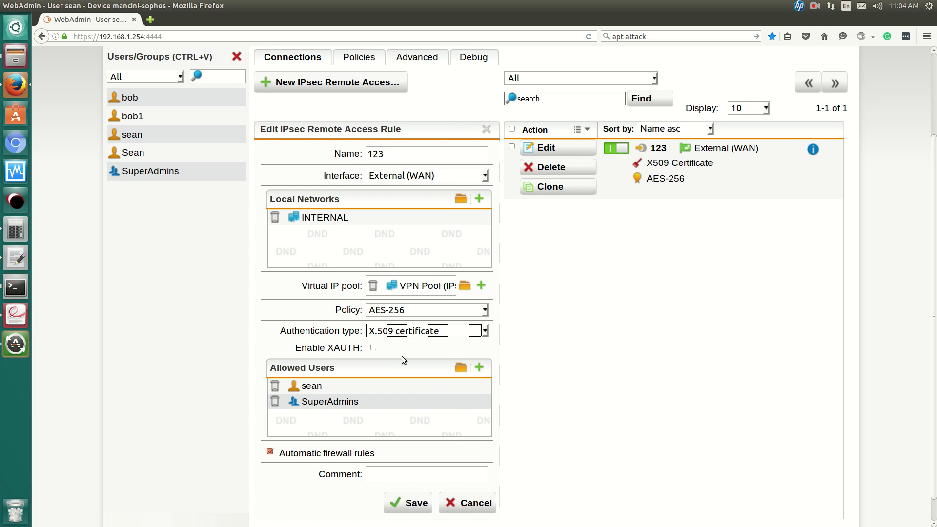
{"action": "scroll", "coordinate": [388, 353], "scroll_direction": "up", "scroll_amount": 2}
Look through the available IPsec policies and examine the encryption, authentication and lifetime settings of the AES-256 policy
{"action": "left_click", "coordinate": [356, 105]}
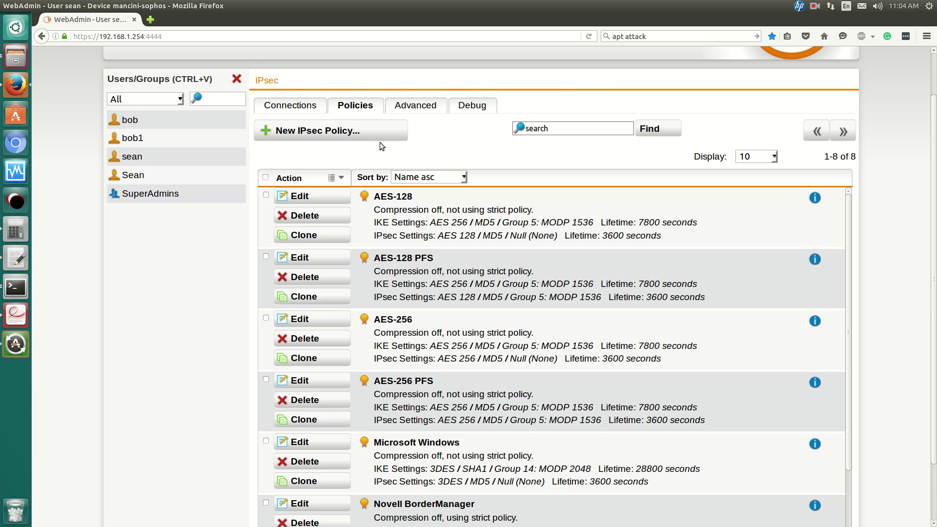
{"action": "left_click", "coordinate": [292, 105]}
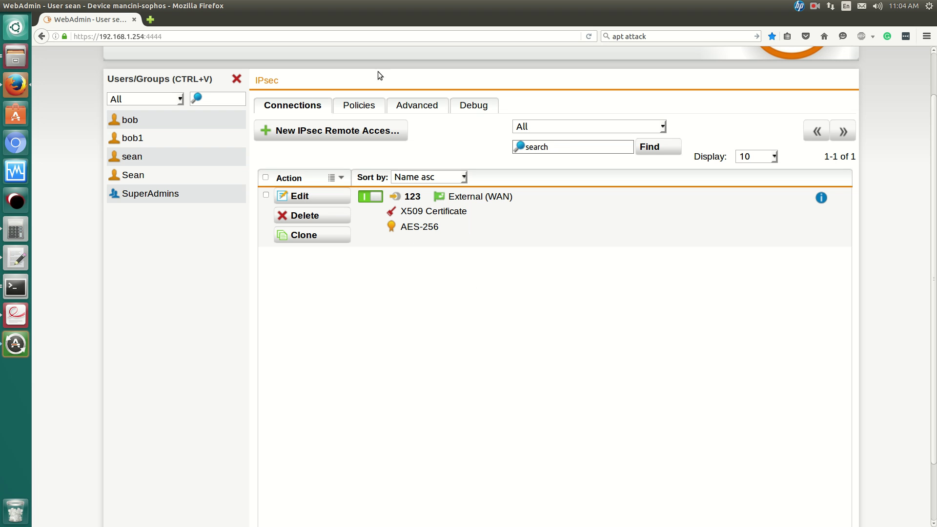
{"action": "left_click", "coordinate": [366, 107]}
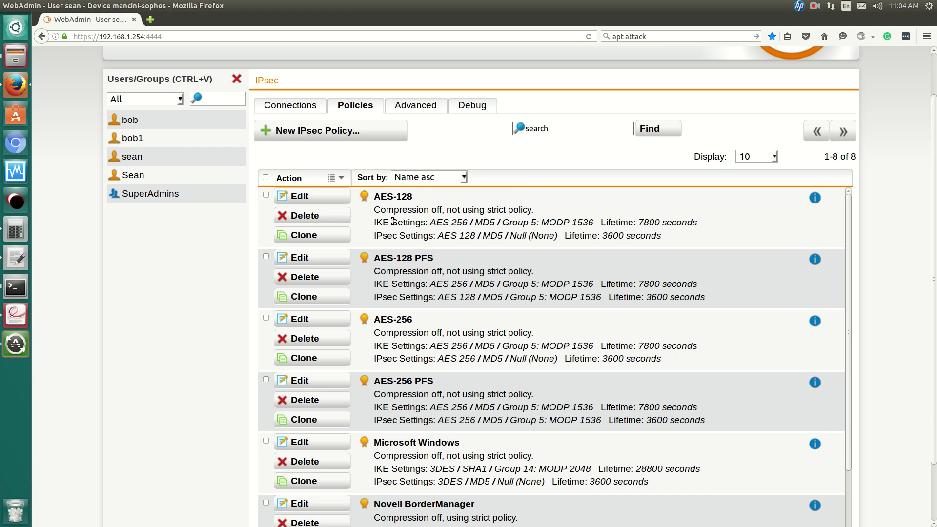
{"action": "scroll", "coordinate": [431, 243], "scroll_direction": "down", "scroll_amount": 3}
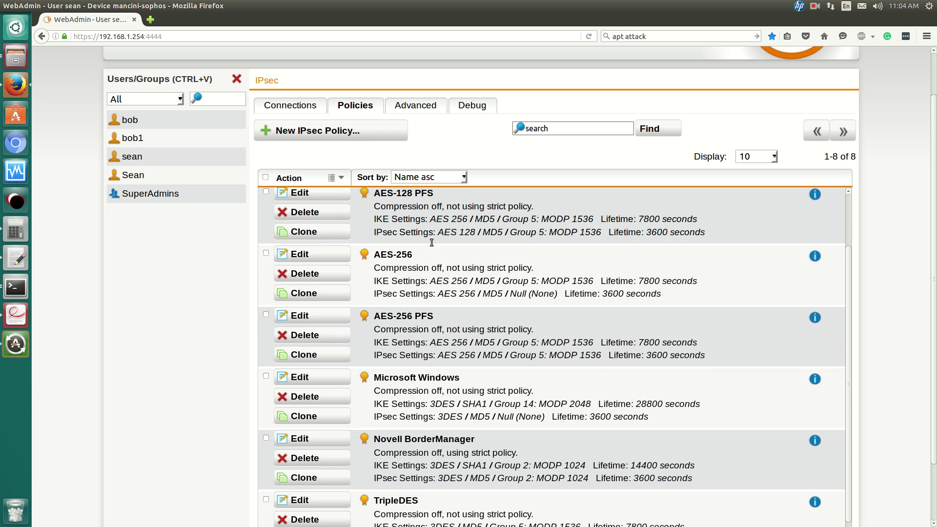
{"action": "left_click", "coordinate": [321, 252]}
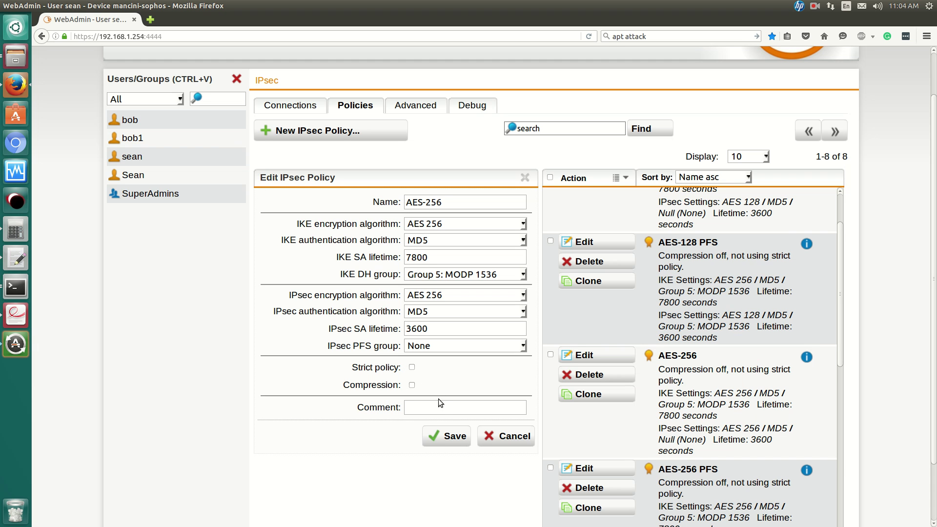
{"action": "left_click", "coordinate": [505, 436]}
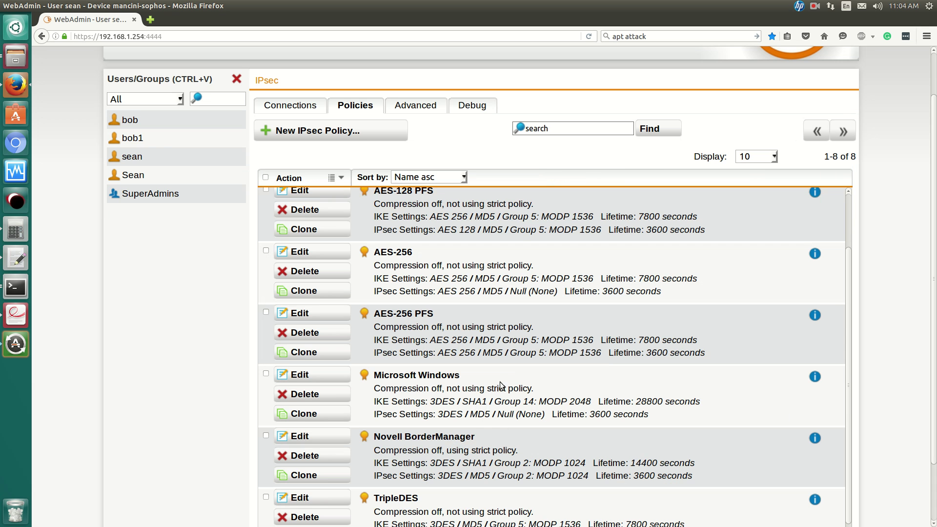
{"action": "scroll", "coordinate": [496, 291], "scroll_direction": "down", "scroll_amount": 2}
{"action": "scroll", "coordinate": [497, 292], "scroll_direction": "up", "scroll_amount": 5}
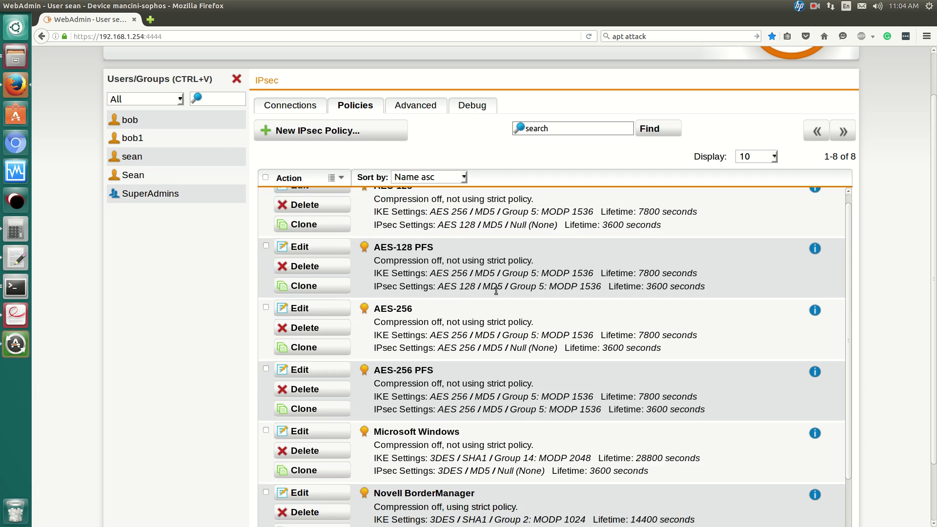
Review the advanced IPsec settings: local X.509 certificate choices, preshared keys, dead peer detection, NAT traversal and CRL handling
{"action": "left_click", "coordinate": [418, 155]}
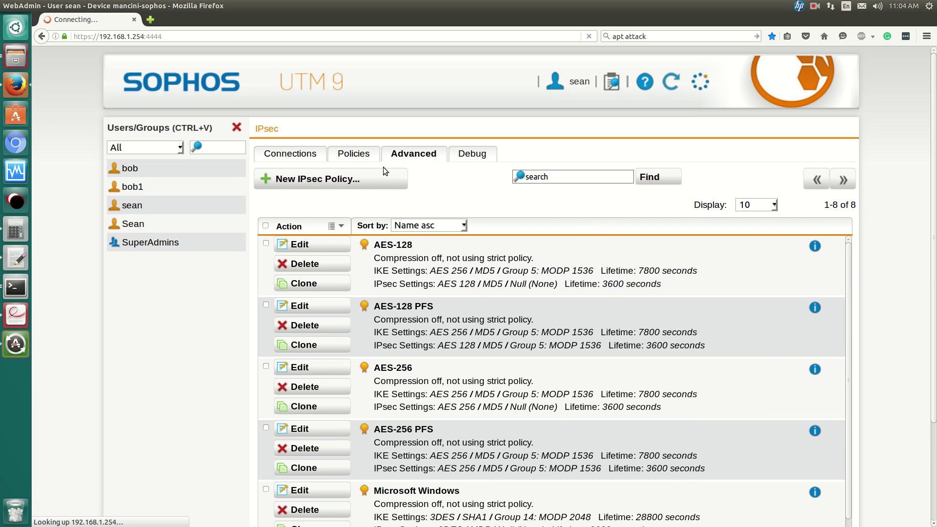
{"action": "left_click", "coordinate": [360, 161]}
{"action": "left_click", "coordinate": [417, 157]}
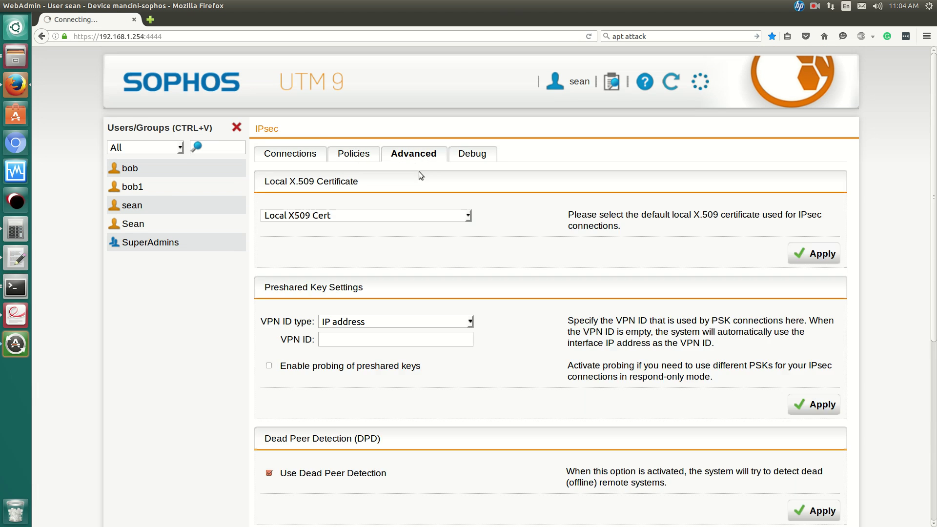
{"action": "left_click", "coordinate": [421, 216]}
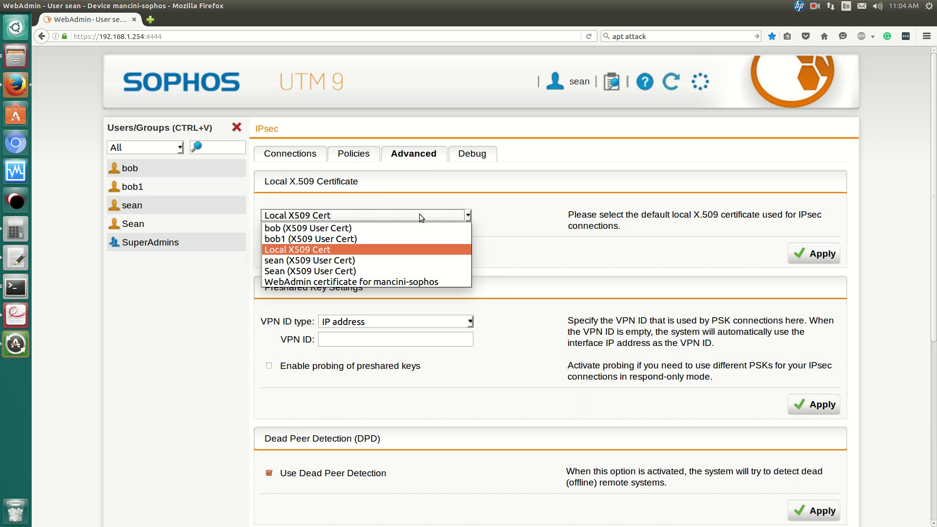
{"action": "left_click", "coordinate": [420, 217]}
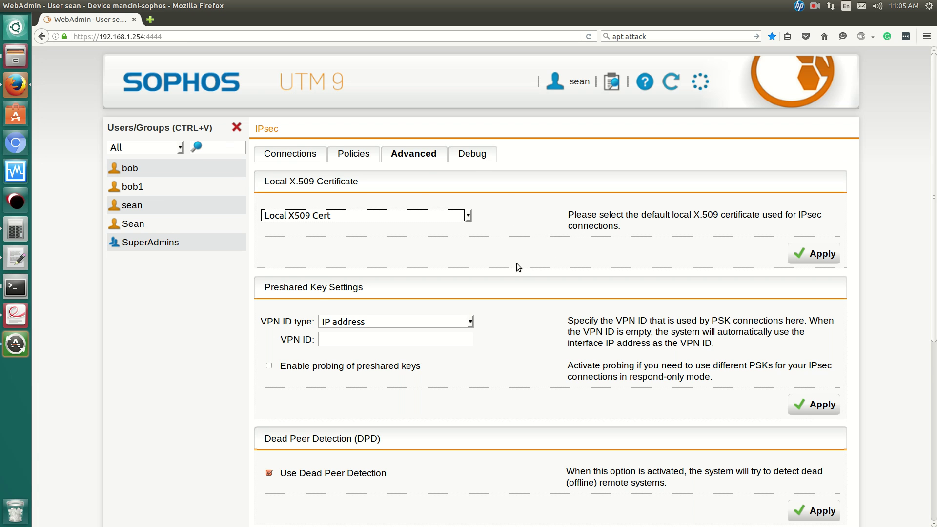
{"action": "scroll", "coordinate": [516, 265], "scroll_direction": "down", "scroll_amount": 1}
{"action": "scroll", "coordinate": [513, 263], "scroll_direction": "down", "scroll_amount": 2}
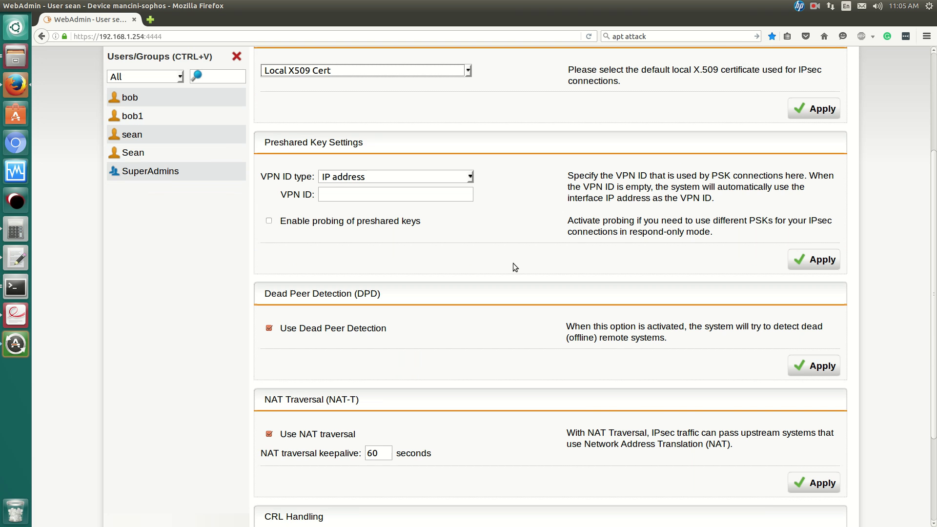
{"action": "scroll", "coordinate": [400, 350], "scroll_direction": "down", "scroll_amount": 2}
{"action": "scroll", "coordinate": [342, 290], "scroll_direction": "down", "scroll_amount": 1}
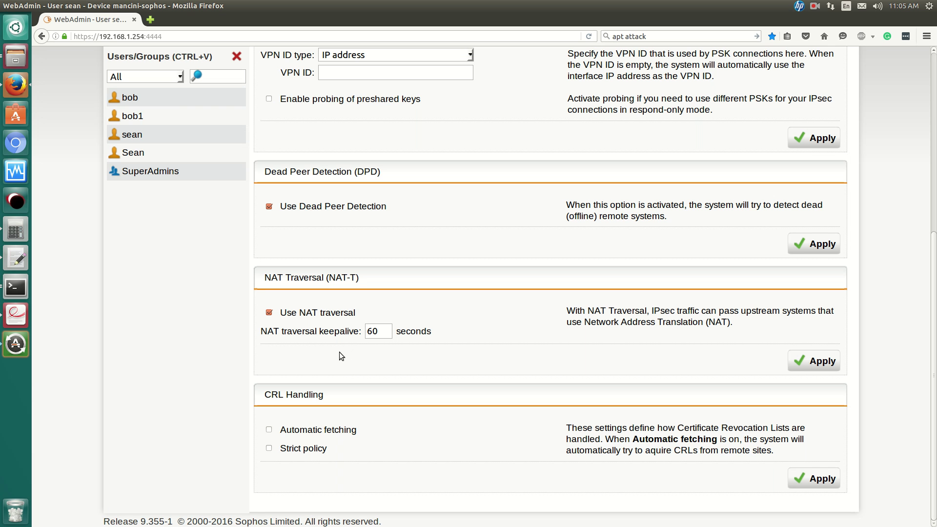
{"action": "scroll", "coordinate": [339, 353], "scroll_direction": "up", "scroll_amount": 5}
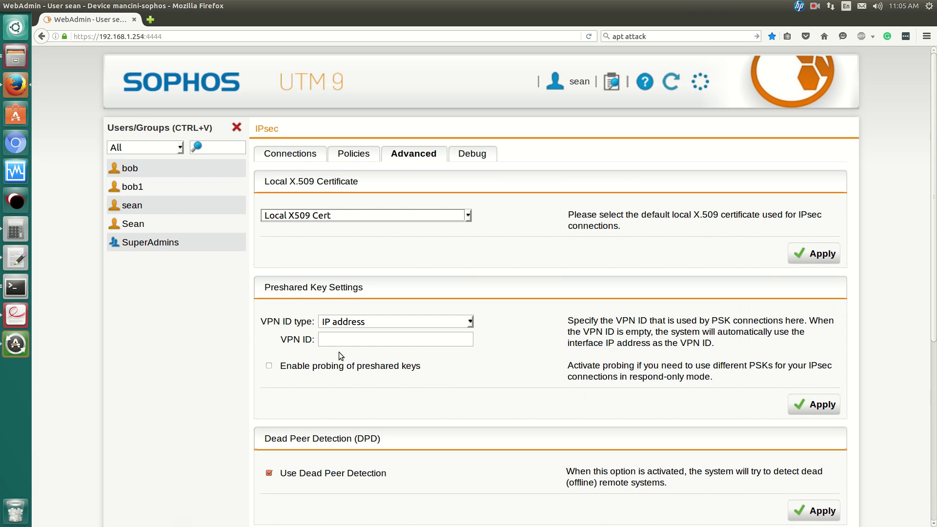
Close the users and groups list and look at the HTML5 VPN Portal page under Remote Access
{"action": "left_click", "coordinate": [236, 126]}
{"action": "scroll", "coordinate": [202, 306], "scroll_direction": "down", "scroll_amount": 5}
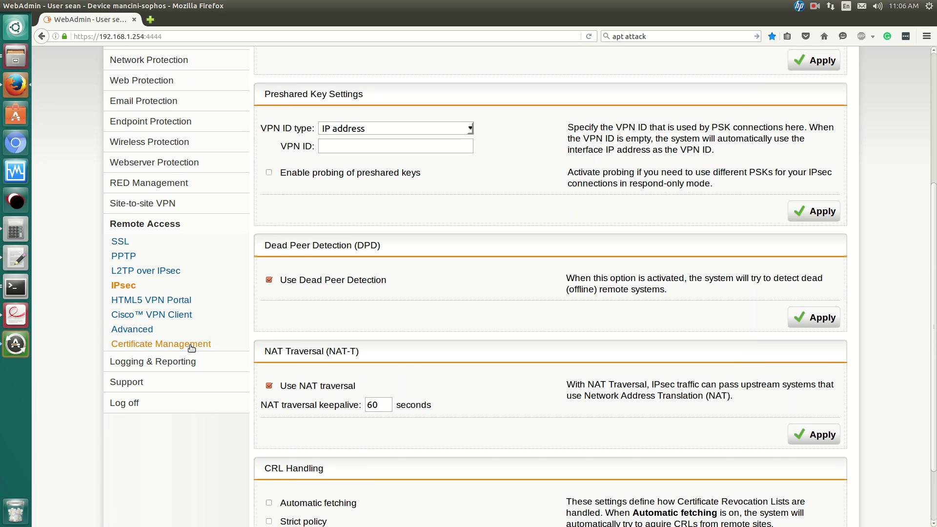
{"action": "left_click", "coordinate": [178, 300]}
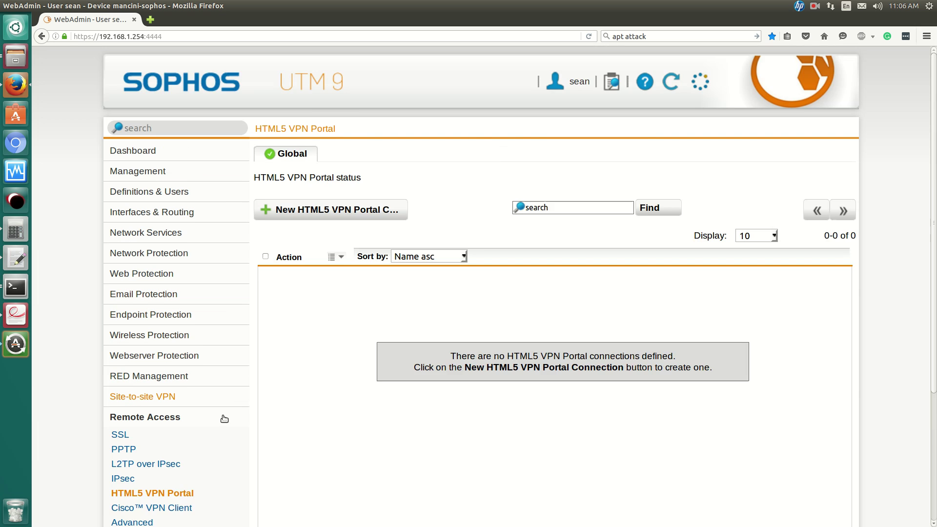
{"action": "scroll", "coordinate": [224, 419], "scroll_direction": "down", "scroll_amount": 2}
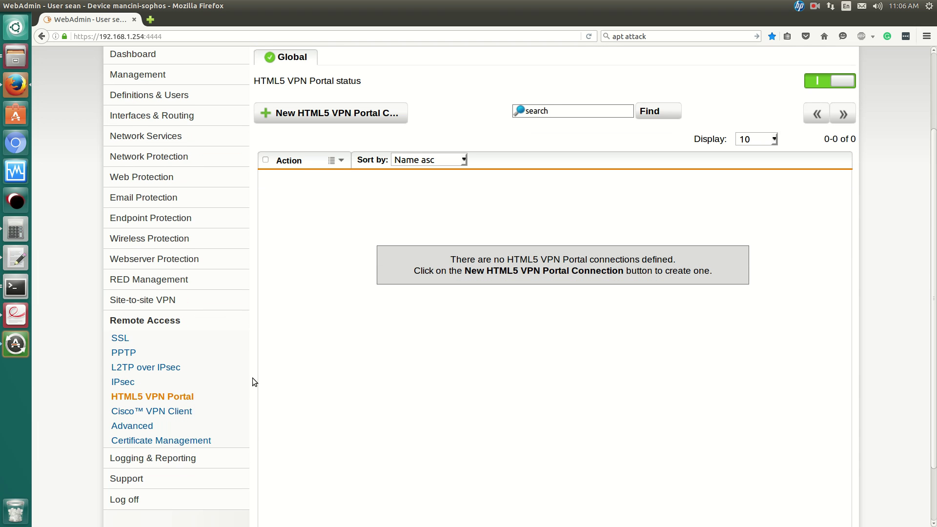
{"action": "scroll", "coordinate": [278, 341], "scroll_direction": "up", "scroll_amount": 1}
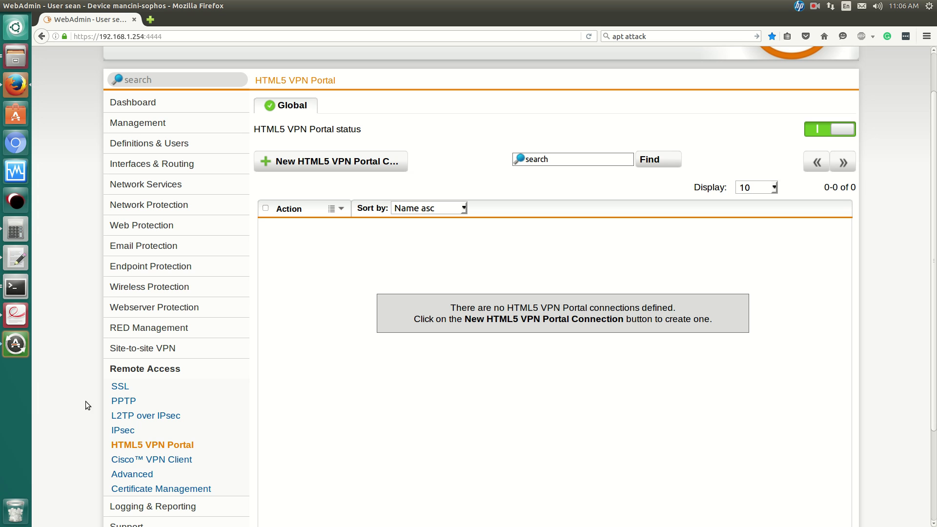
Look over the server settings of the Cisco VPN Client remote access page
{"action": "left_click", "coordinate": [144, 455]}
{"action": "scroll", "coordinate": [193, 437], "scroll_direction": "down", "scroll_amount": 3}
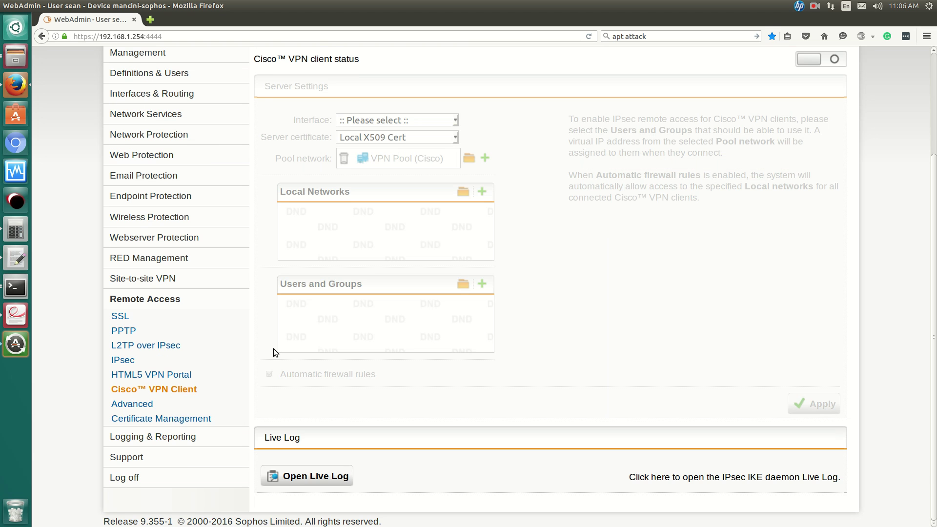
{"action": "scroll", "coordinate": [273, 349], "scroll_direction": "up", "scroll_amount": 4}
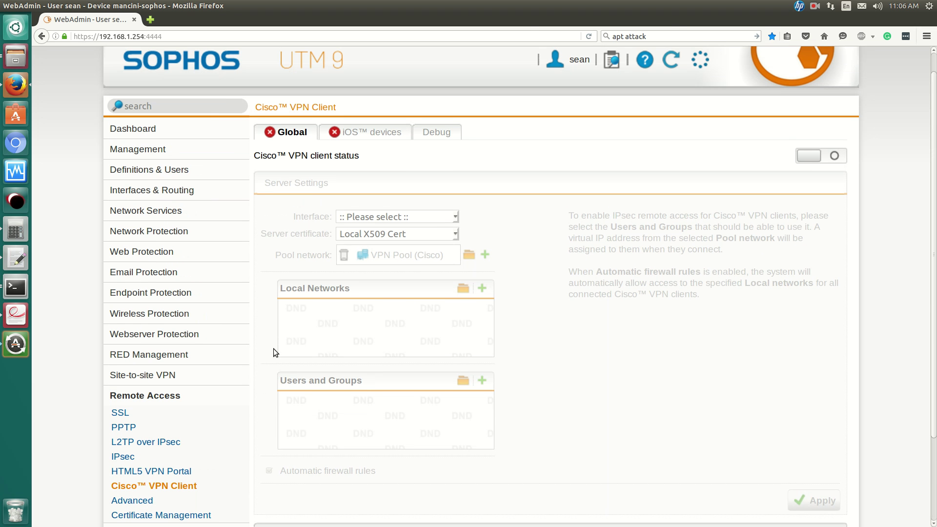
{"action": "scroll", "coordinate": [249, 352], "scroll_direction": "down", "scroll_amount": 2}
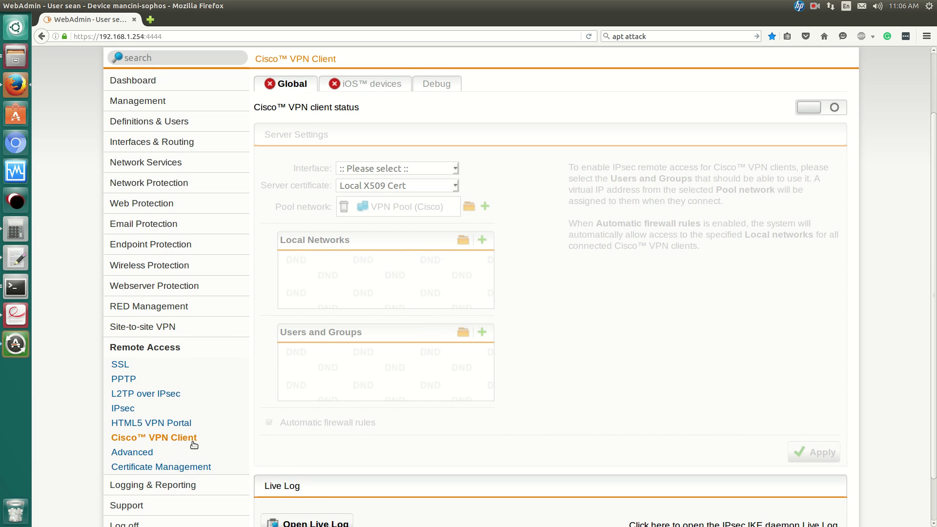
Open Certificate Management for remote access and look through the list of certificates
{"action": "left_click", "coordinate": [194, 467]}
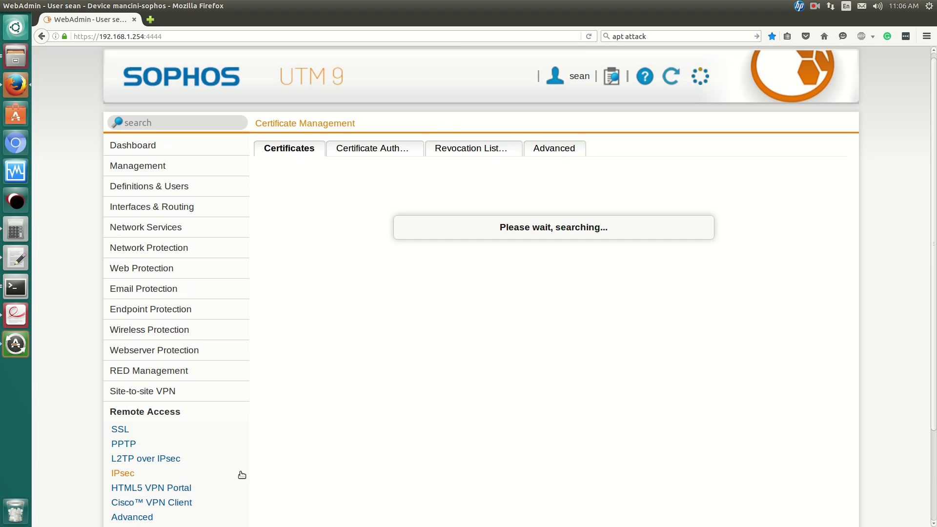
{"action": "scroll", "coordinate": [332, 405], "scroll_direction": "up", "scroll_amount": 3}
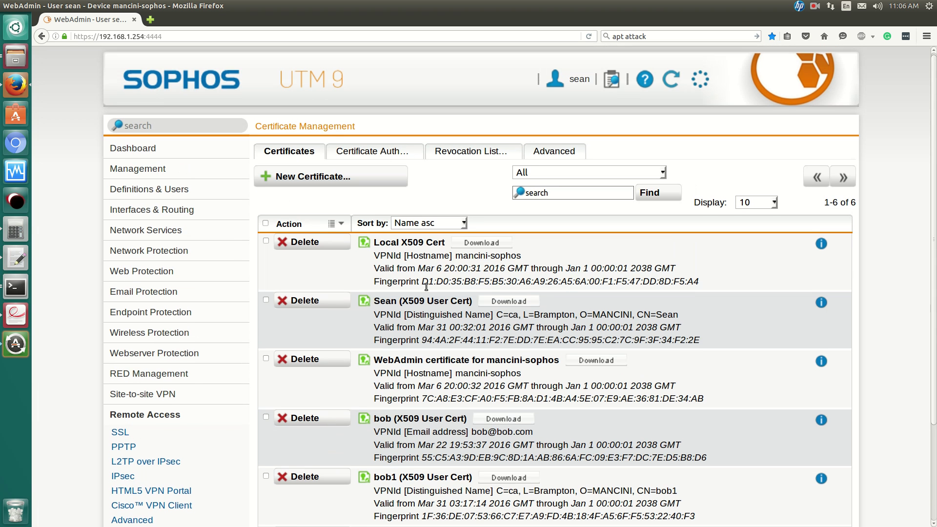
{"action": "scroll", "coordinate": [425, 287], "scroll_direction": "down", "scroll_amount": 3}
{"action": "scroll", "coordinate": [415, 258], "scroll_direction": "up", "scroll_amount": 3}
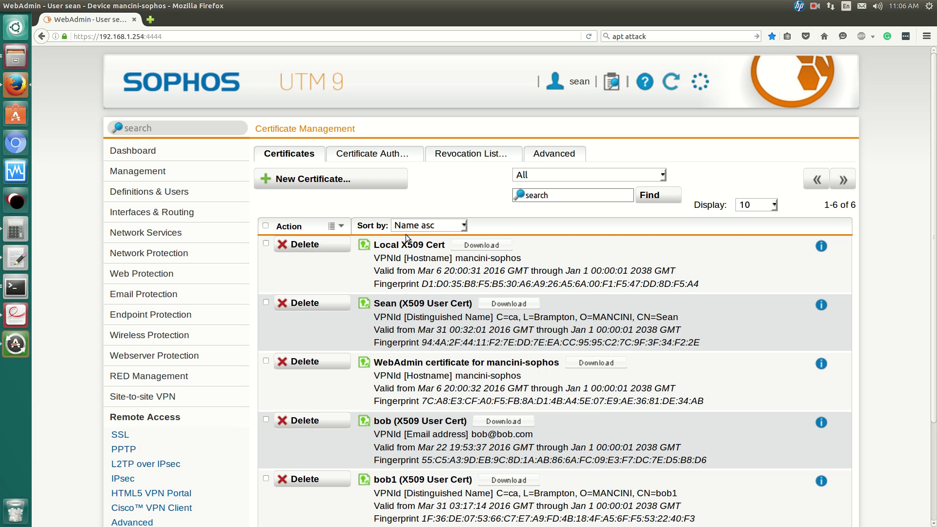
Open the form for adding a new certificate, review its fields and cancel it
{"action": "left_click", "coordinate": [371, 186]}
{"action": "scroll", "coordinate": [438, 233], "scroll_direction": "down", "scroll_amount": 3}
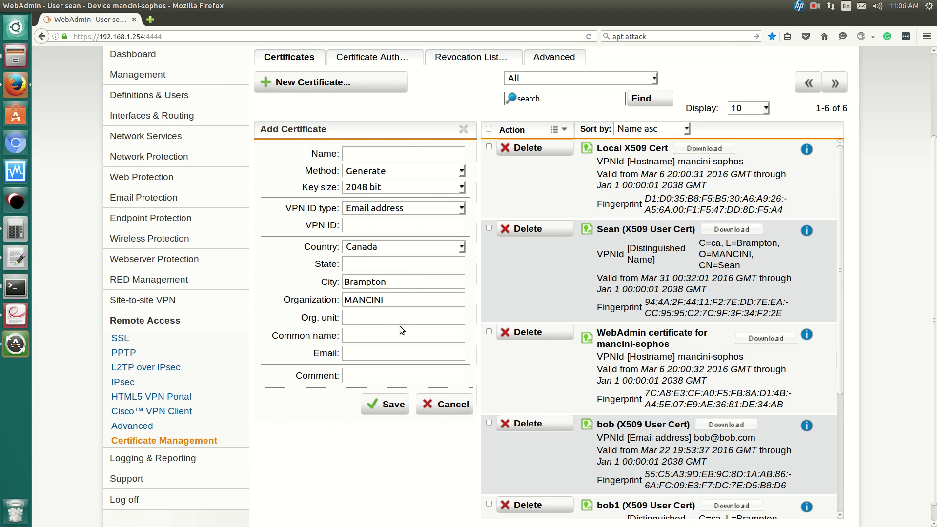
{"action": "left_click", "coordinate": [437, 405]}
{"action": "scroll", "coordinate": [537, 314], "scroll_direction": "down", "scroll_amount": 1}
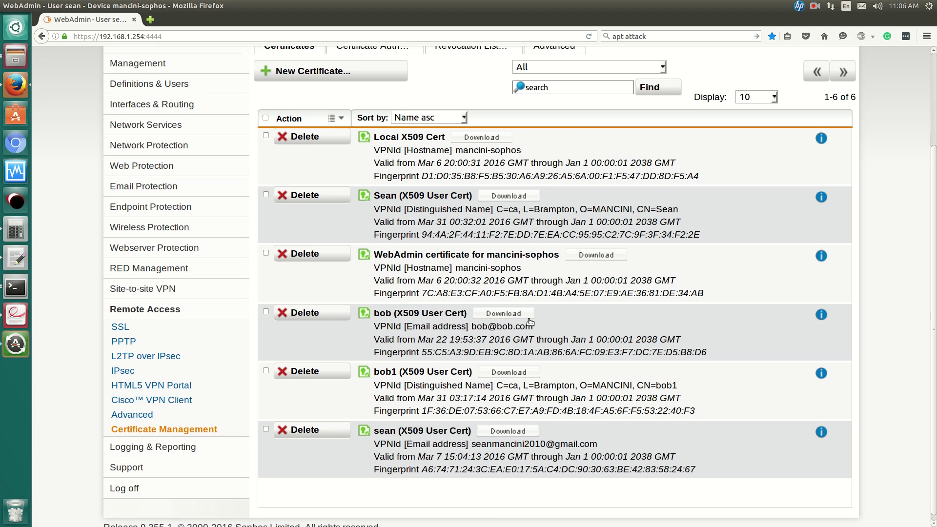
Inspect the user certificates in the list and check the download option of the first e-mail-based one
{"action": "left_click_drag", "start_coordinate": [392, 309], "coordinate": [634, 448]}
{"action": "left_click", "coordinate": [503, 307]}
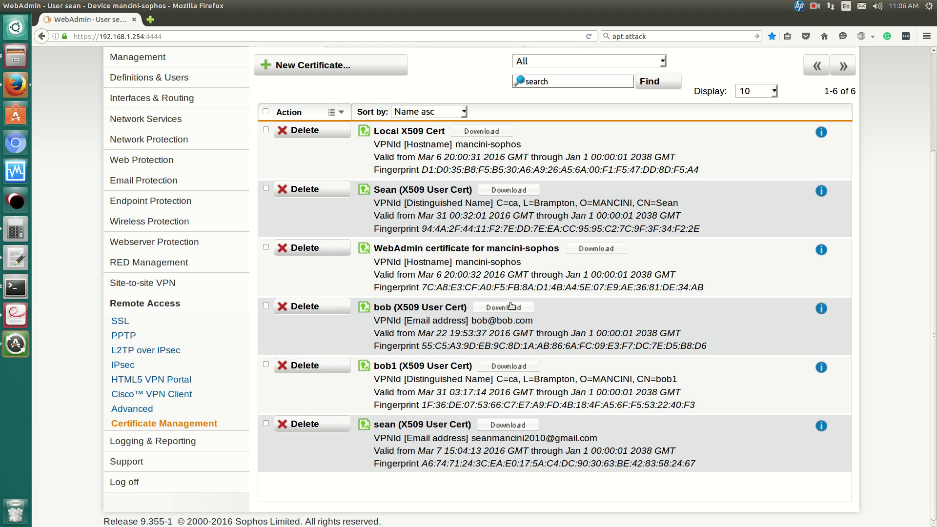
{"action": "left_click", "coordinate": [618, 335]}
{"action": "left_click", "coordinate": [618, 337]}
{"action": "left_click", "coordinate": [644, 430]}
{"action": "scroll", "coordinate": [535, 330], "scroll_direction": "up", "scroll_amount": 2}
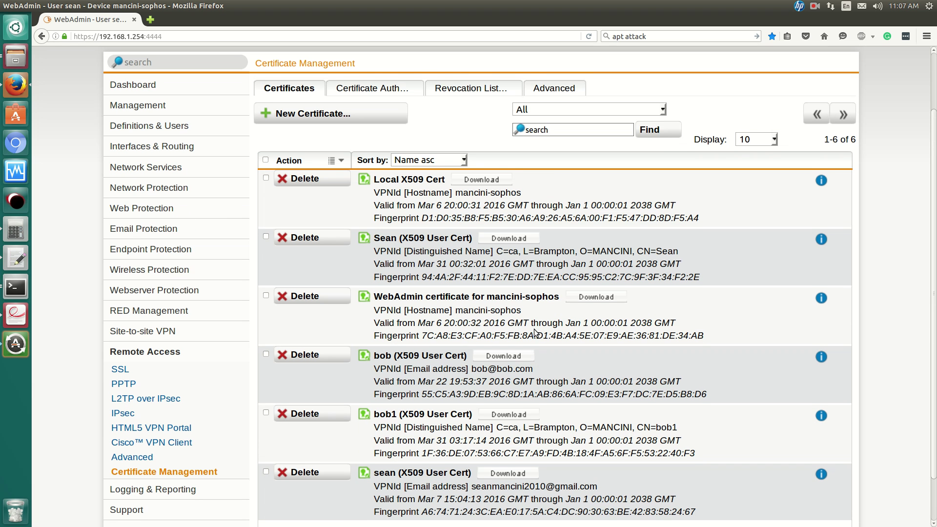
Review the form for adding a certificate revocation list and the VPN Signing CA among the certificate authorities
{"action": "left_click", "coordinate": [471, 88]}
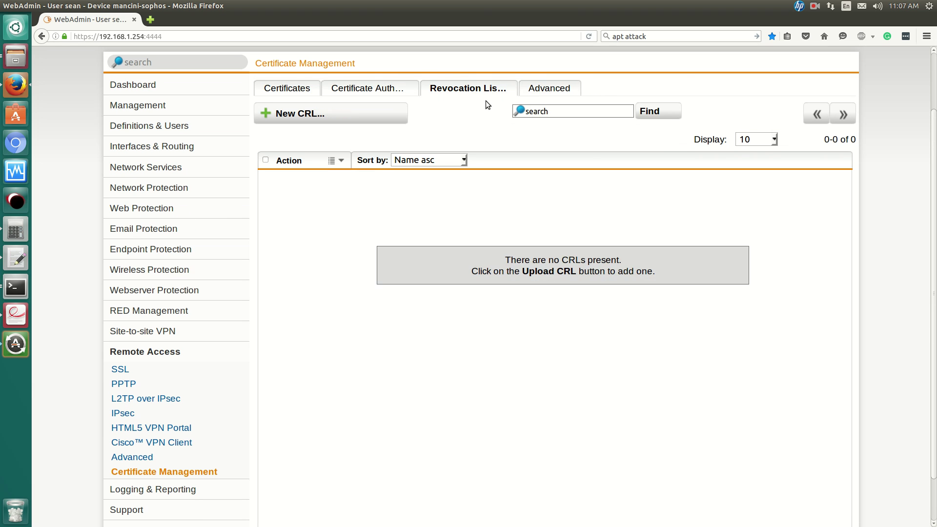
{"action": "left_click", "coordinate": [312, 113]}
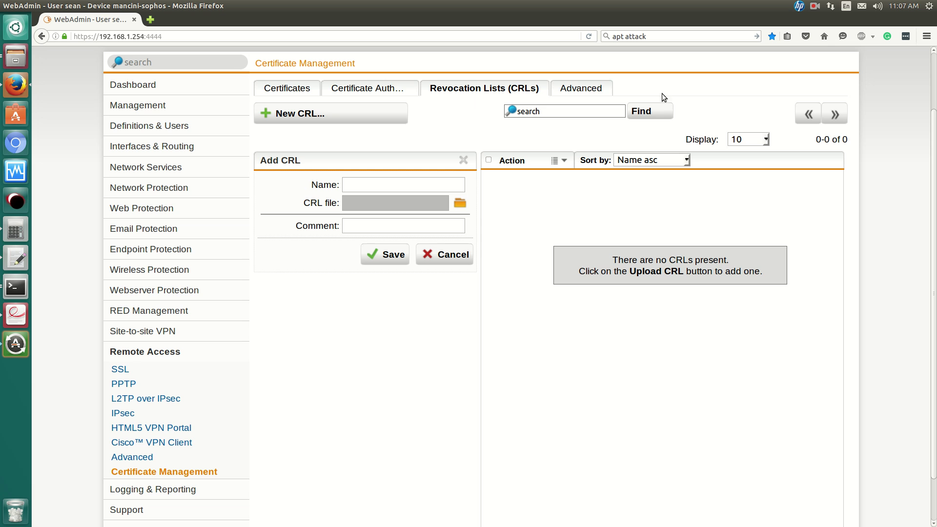
{"action": "left_click", "coordinate": [576, 91]}
{"action": "left_click", "coordinate": [396, 88]}
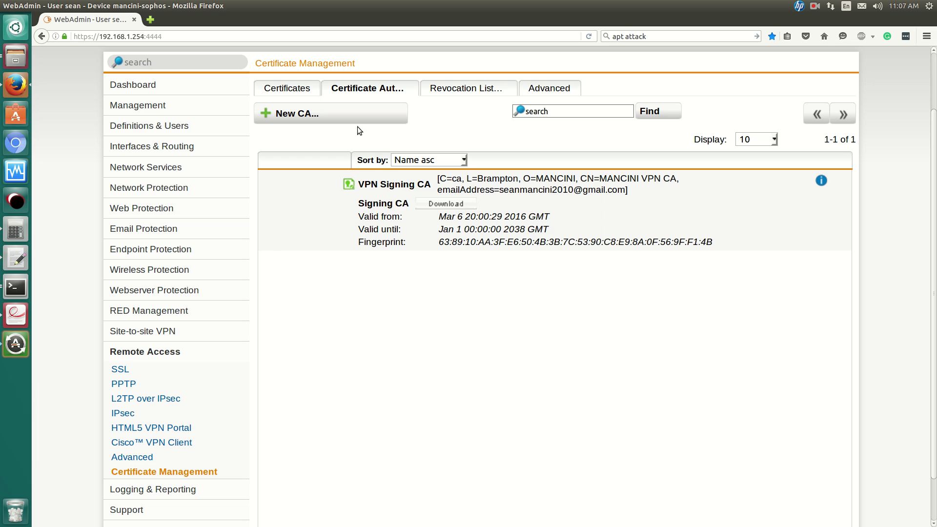
{"action": "scroll", "coordinate": [268, 250], "scroll_direction": "down", "scroll_amount": 2}
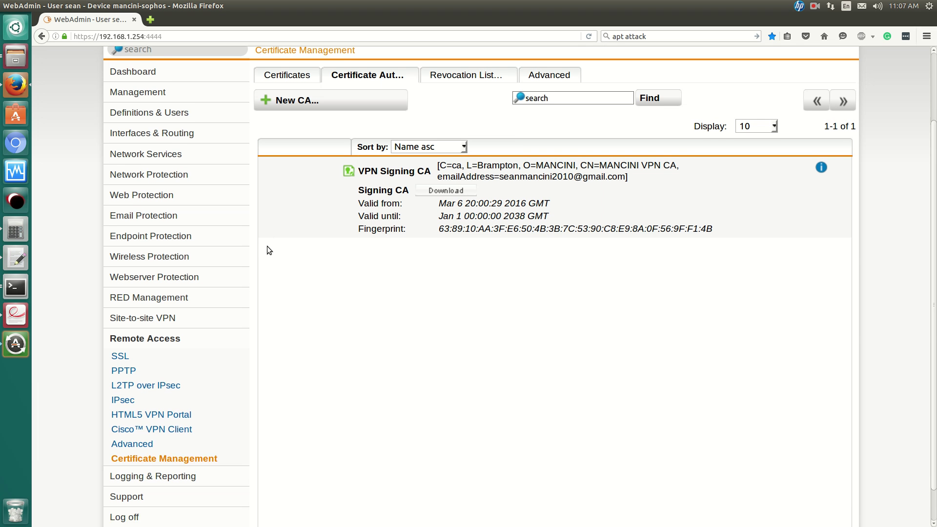
{"action": "scroll", "coordinate": [267, 250], "scroll_direction": "up", "scroll_amount": 4}
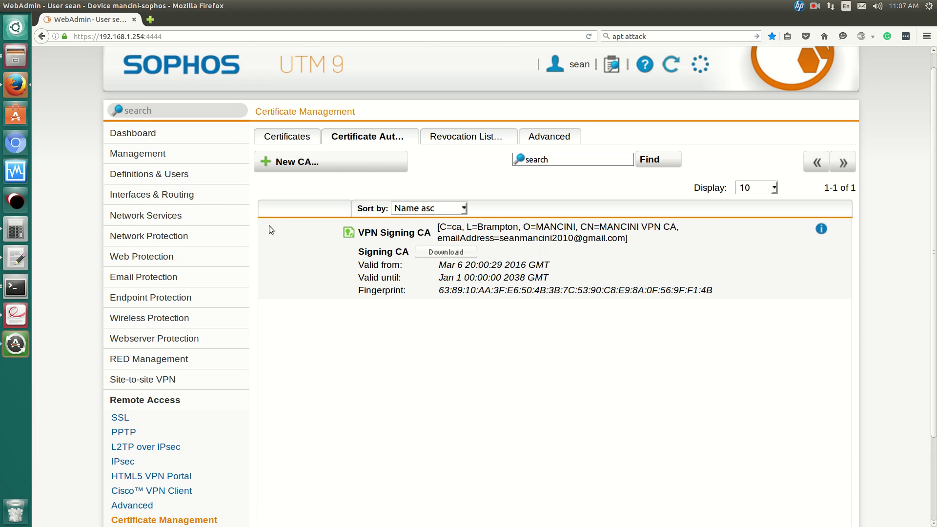